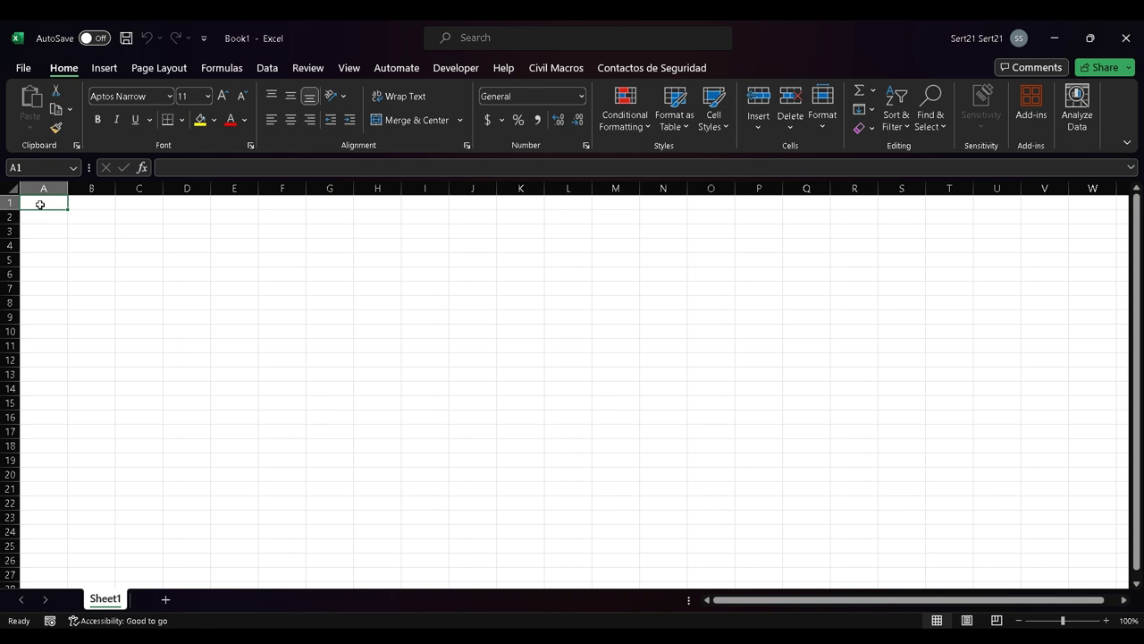
- Enter the column headers Name, Category and Values in cells A1 to C1
{"action": "type", "text": "Name"}
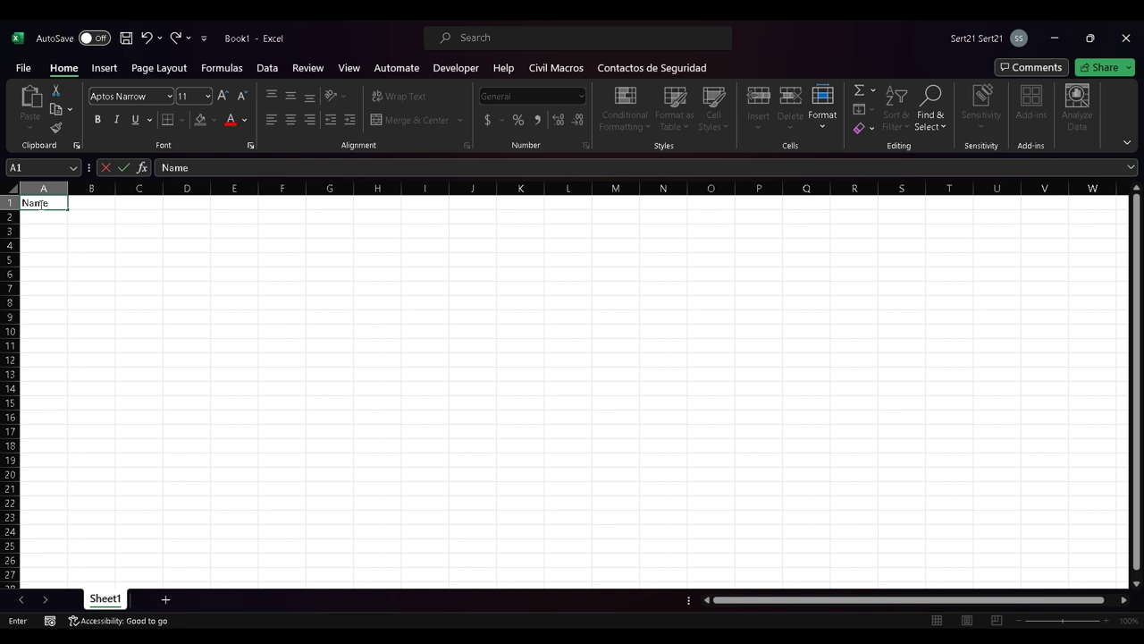
{"action": "key", "text": "Tab"}
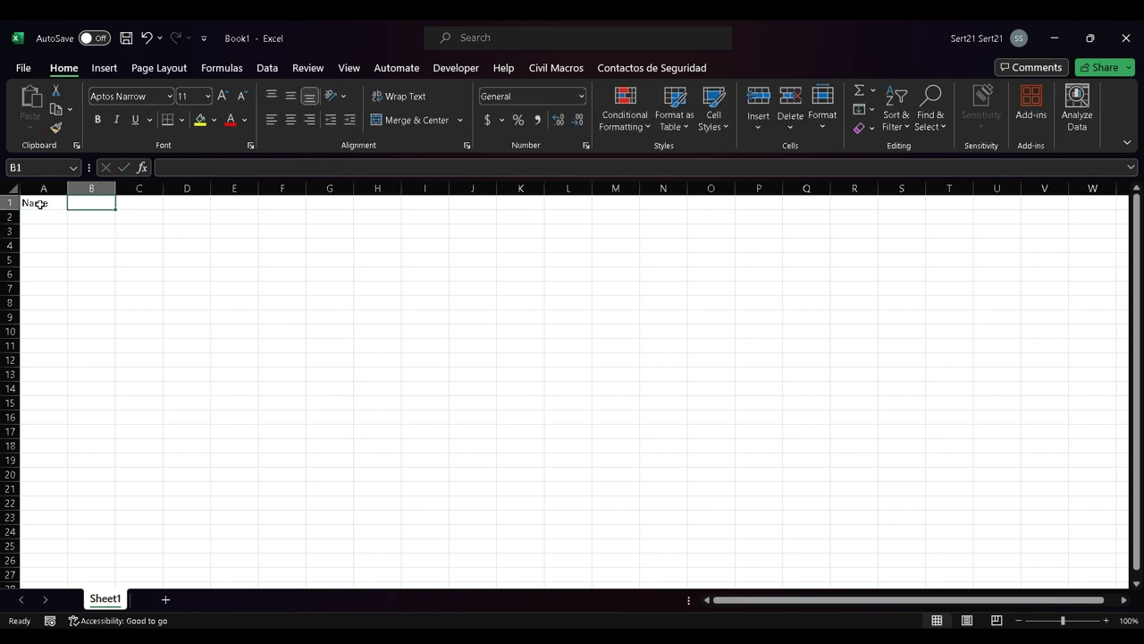
{"action": "type", "text": "Category"}
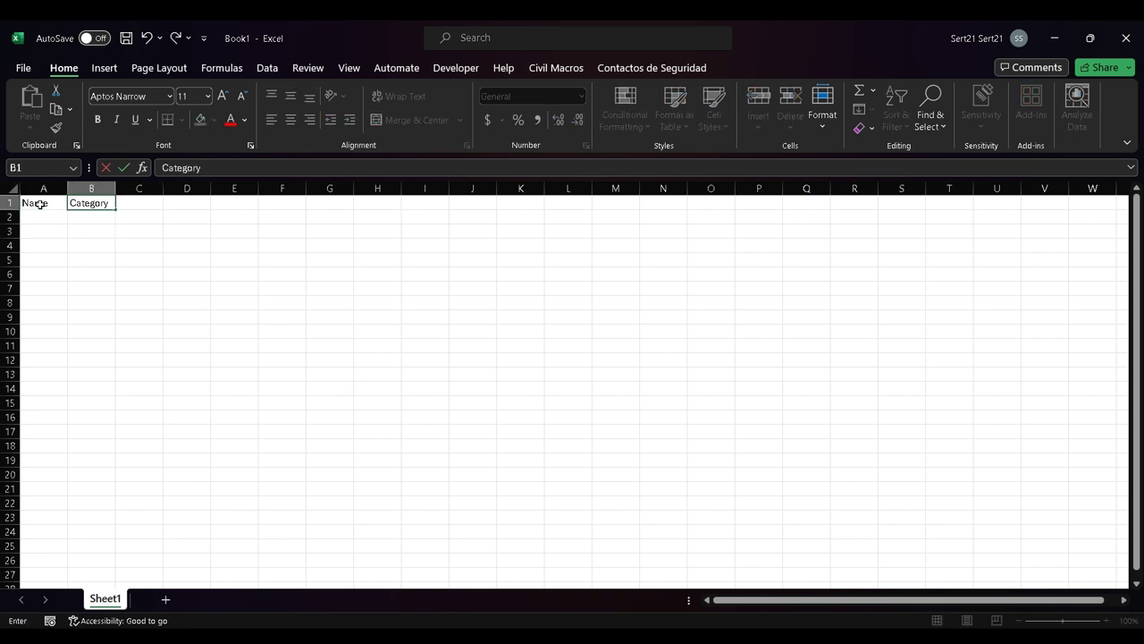
{"action": "key", "text": "Tab"}
{"action": "type", "text": "Values"}
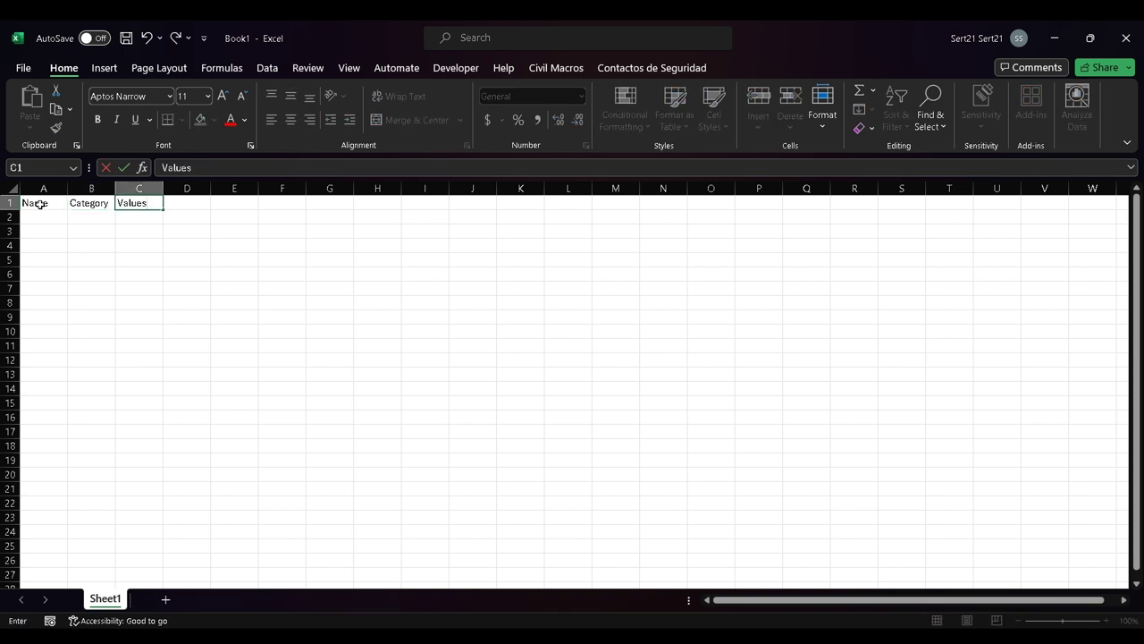
{"action": "key", "text": "Return"}
- Fill cells A2 to A6 of the Name column with five sample first names
{"action": "key", "text": "Left"}
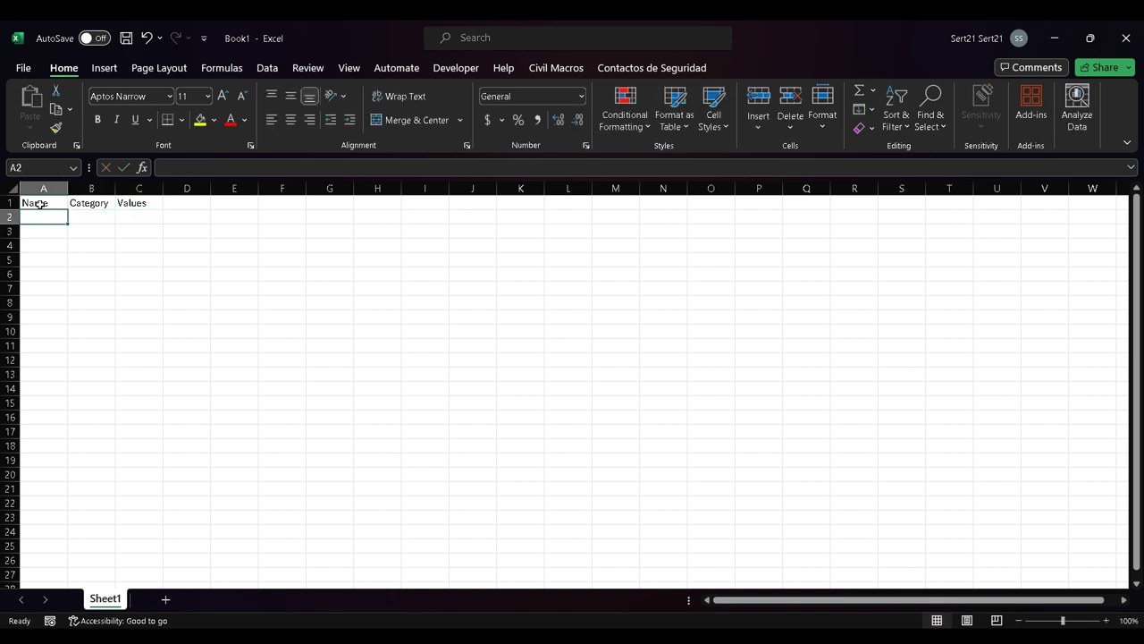
{"action": "type", "text": "Pedro"}
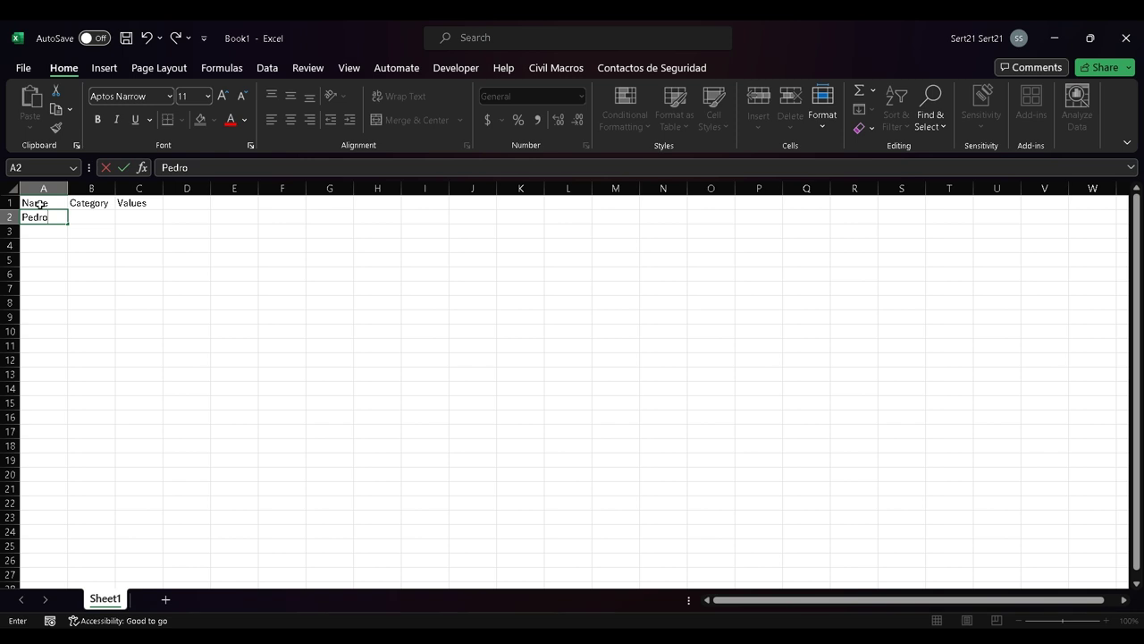
{"action": "key", "text": "Return"}
{"action": "type", "text": "Juan"}
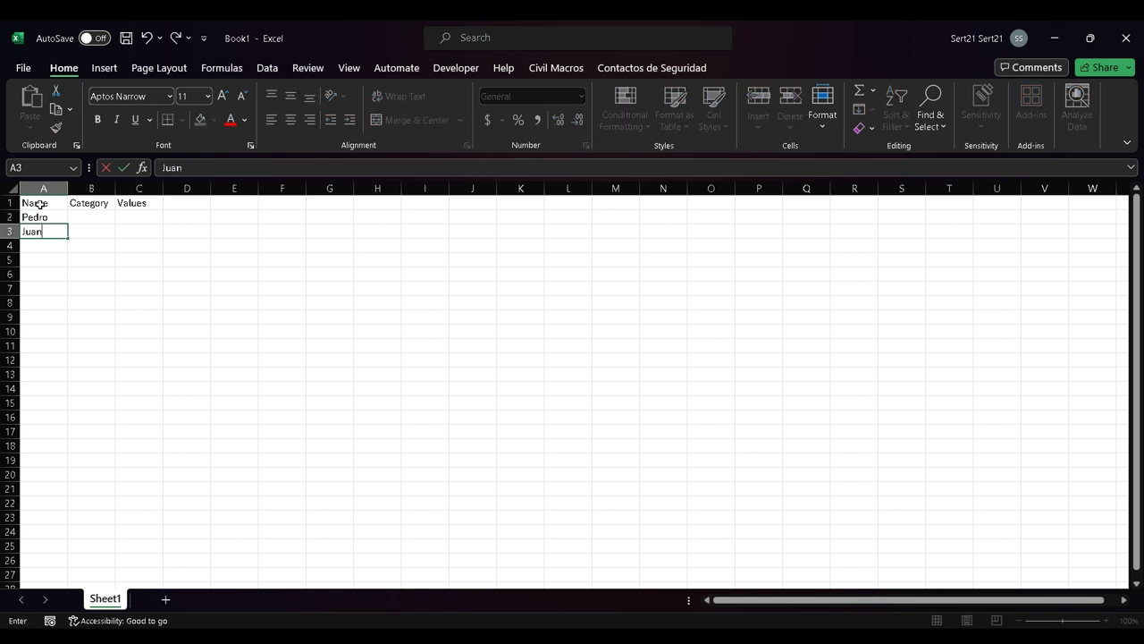
{"action": "key", "text": "Return"}
{"action": "type", "text": "Pablo"}
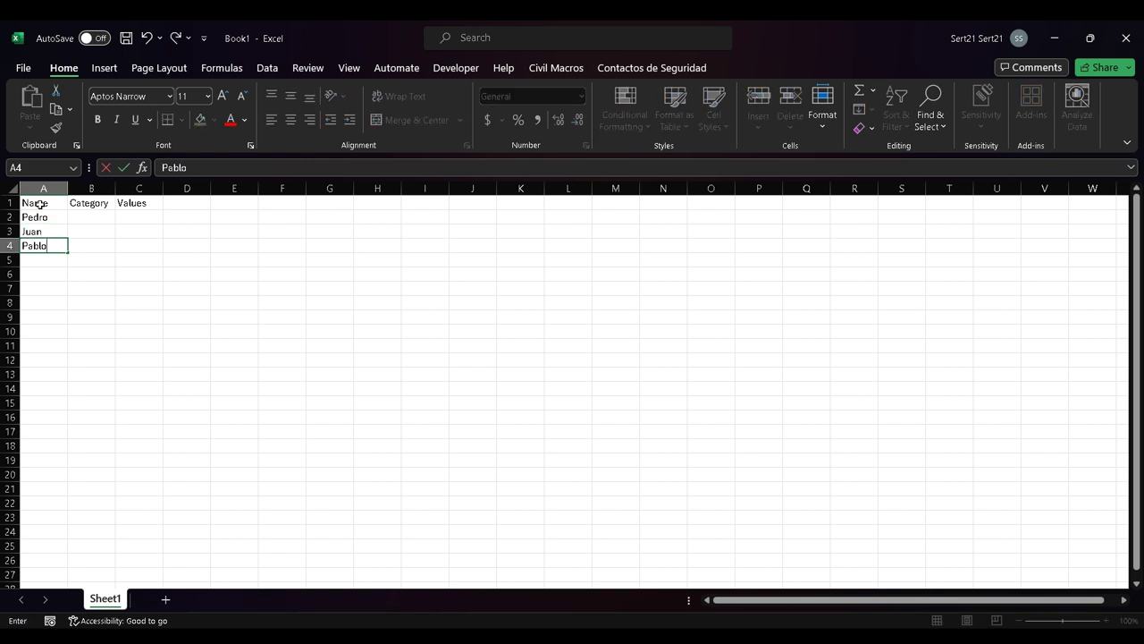
{"action": "key", "text": "Return"}
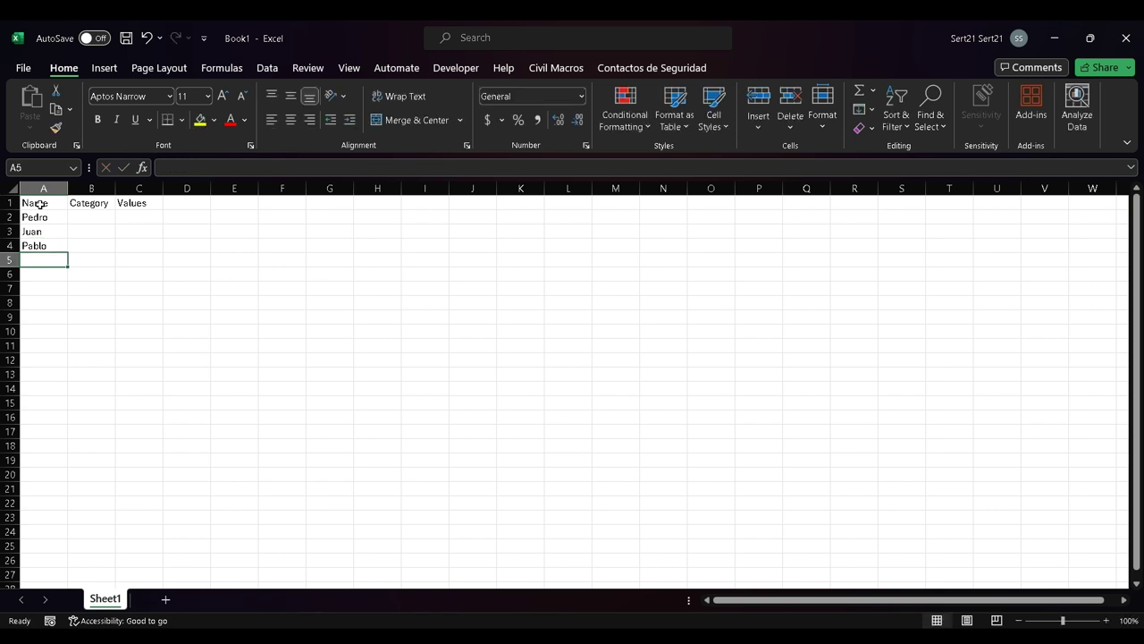
{"action": "type", "text": "Miguel"}
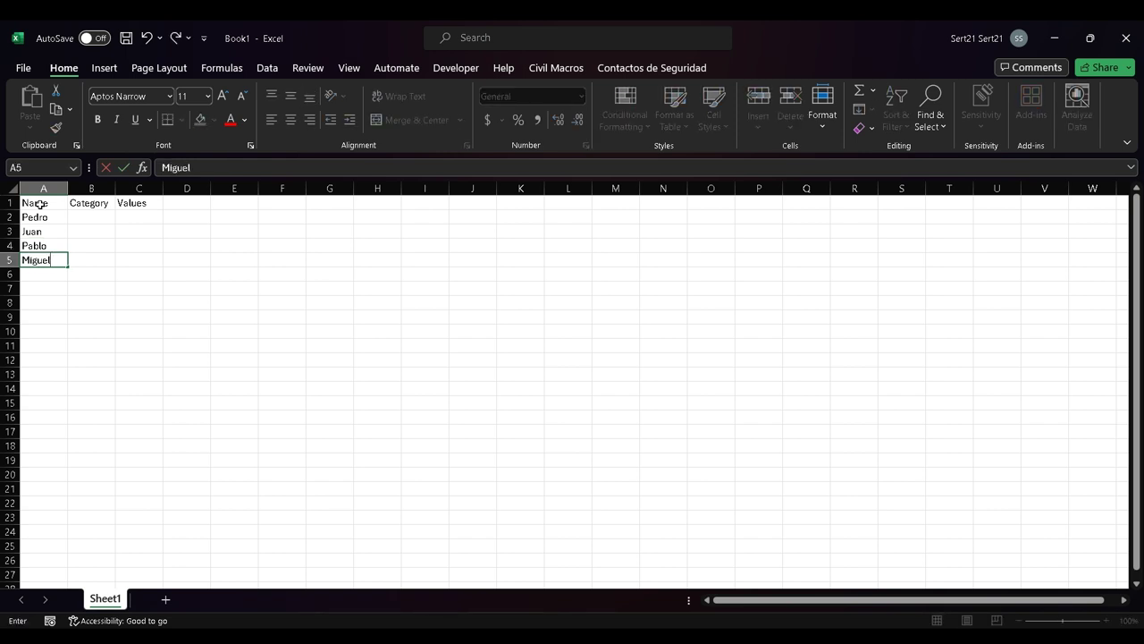
{"action": "key", "text": "Return"}
{"action": "type", "text": "Jose"}
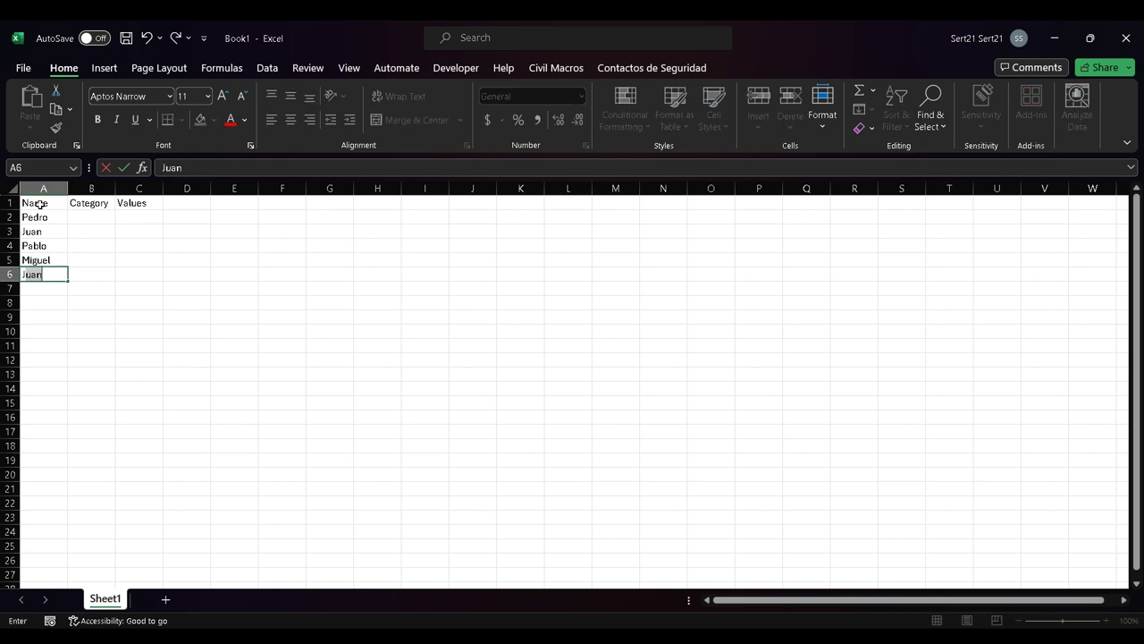
{"action": "key", "text": "Tab"}
- Enter Category 1 in cell B2 and Category 2 in cell B3
{"action": "key", "text": "Up"}
{"action": "key", "text": "Up"}
{"action": "key", "text": "Up"}
{"action": "key", "text": "Up"}
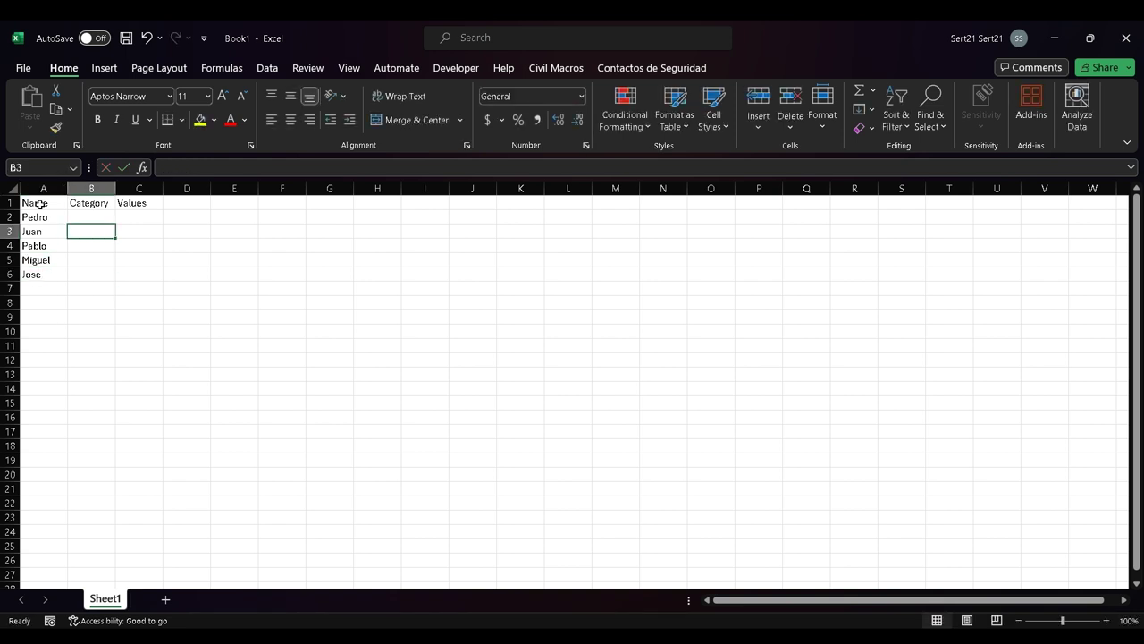
{"action": "type", "text": "Categr"}
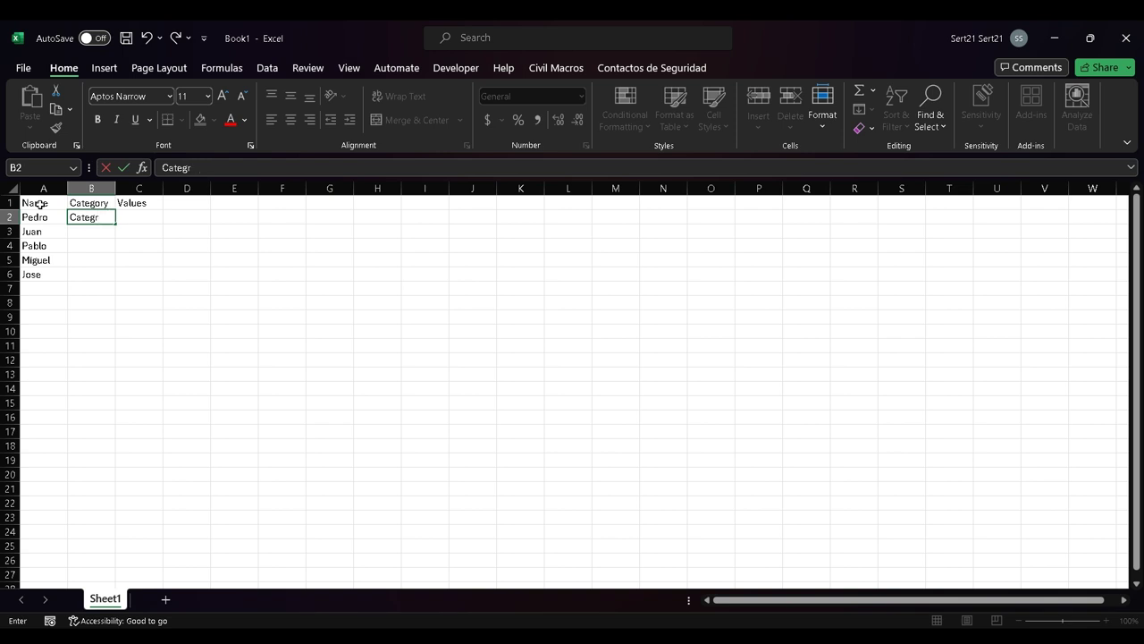
{"action": "key", "text": "BackSpace"}
{"action": "type", "text": "ory 1"}
{"action": "key", "text": "Return"}
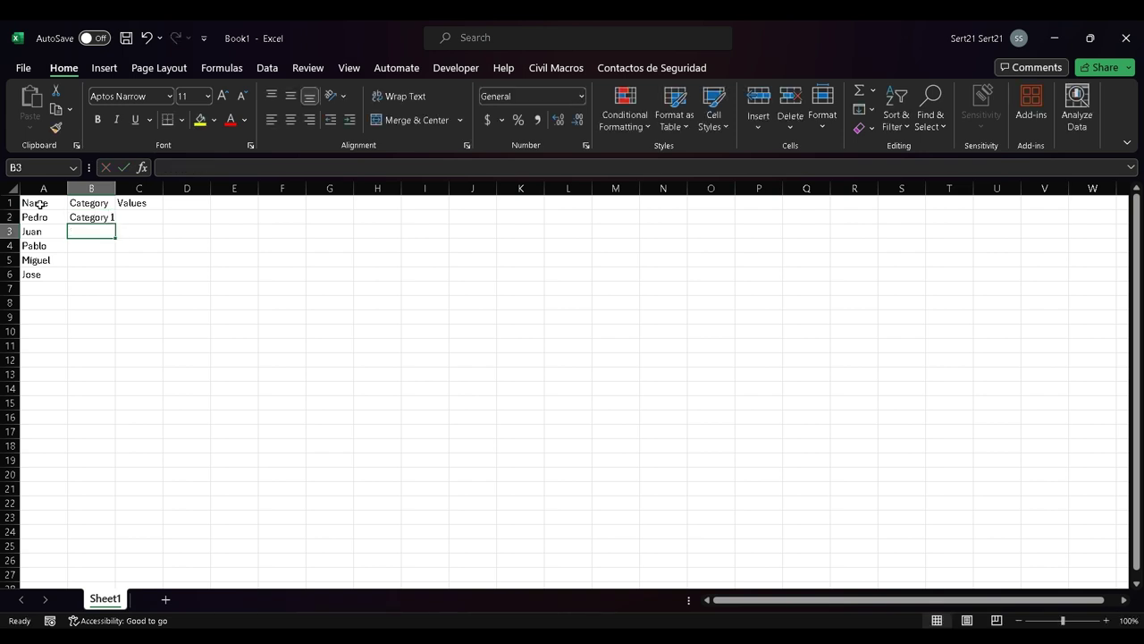
{"action": "type", "text": "Categ"}
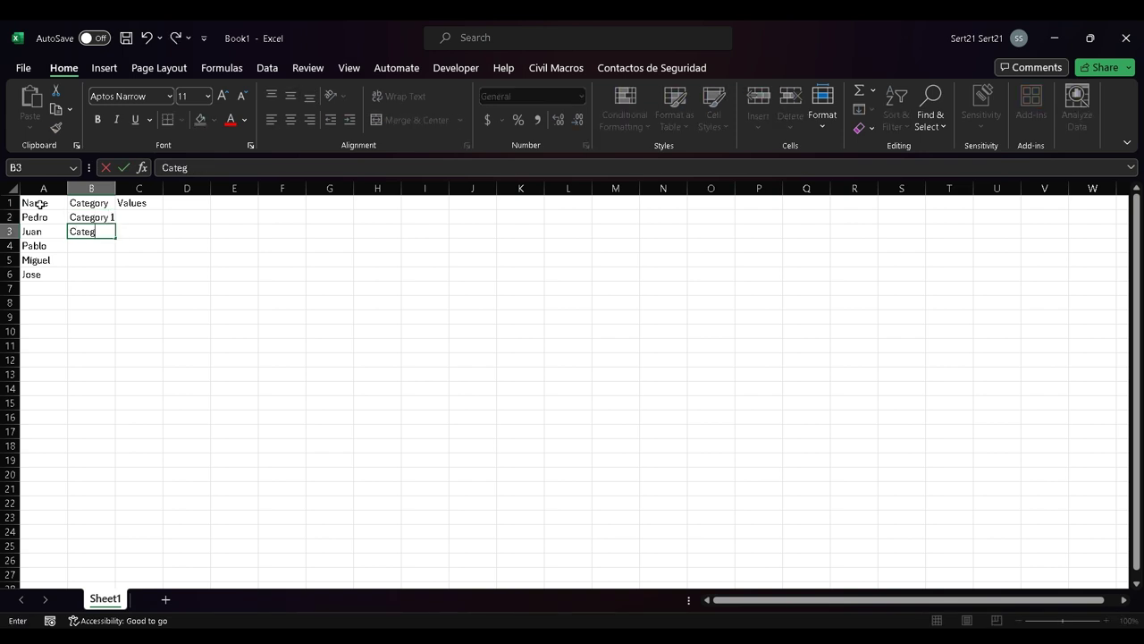
{"action": "type", "text": "ory 2"}
{"action": "key", "text": "Return"}
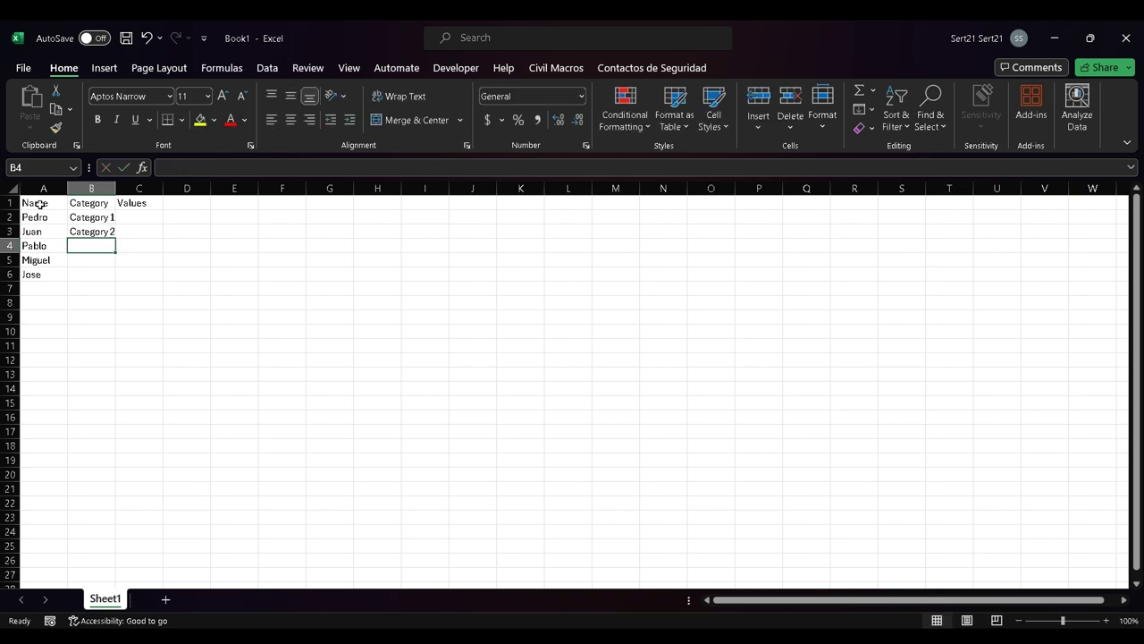
- Extend the category series from B2:B3 down into cell B4 as Category 3
{"action": "key", "text": "Up"}
{"action": "key", "text": "Up"}
{"action": "key", "text": "shift+Down"}
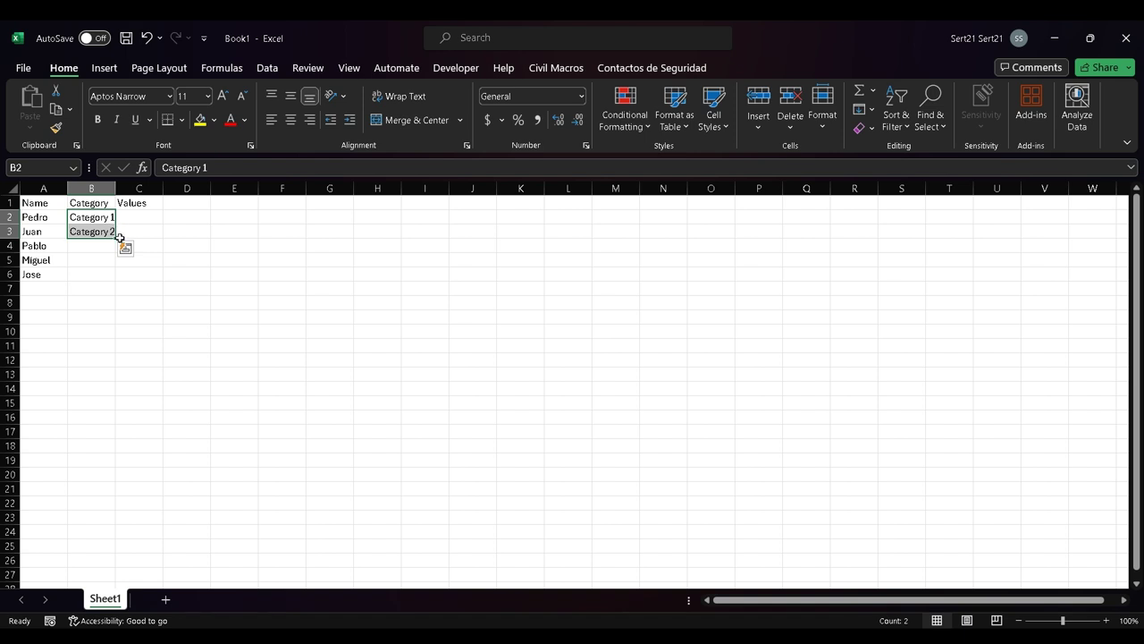
{"action": "left_click_drag", "start_coordinate": [120, 238], "coordinate": [92, 230]}
- Copy the two categories in B2:B3 into cells B5:B6
{"action": "key", "text": "ctrl+c"}
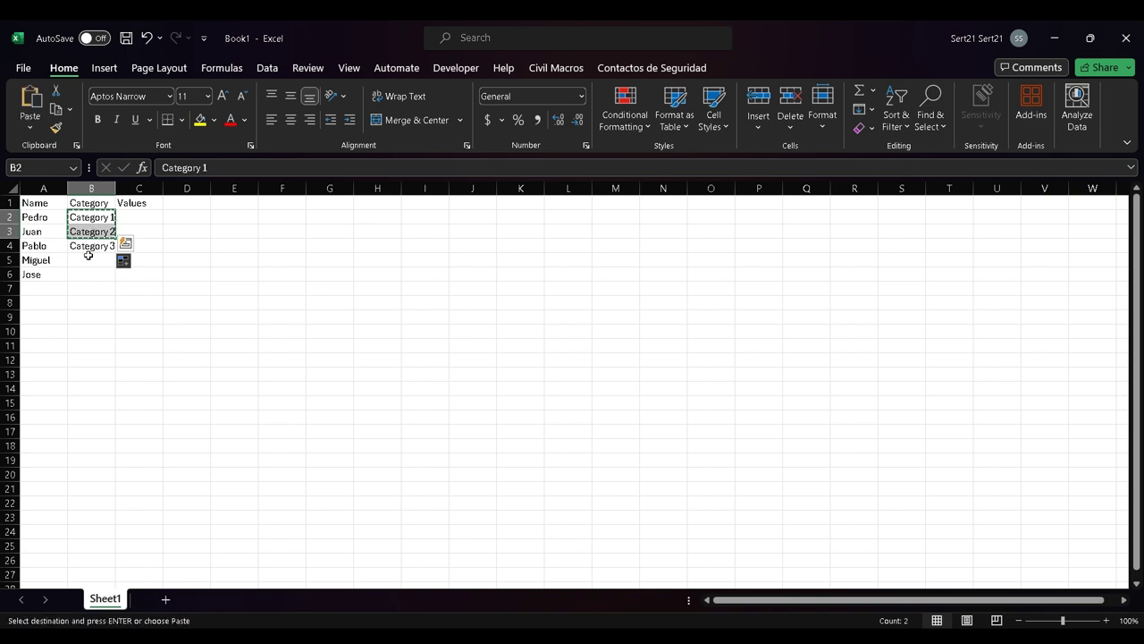
{"action": "left_click", "coordinate": [86, 258]}
{"action": "key", "text": "ctrl+v"}
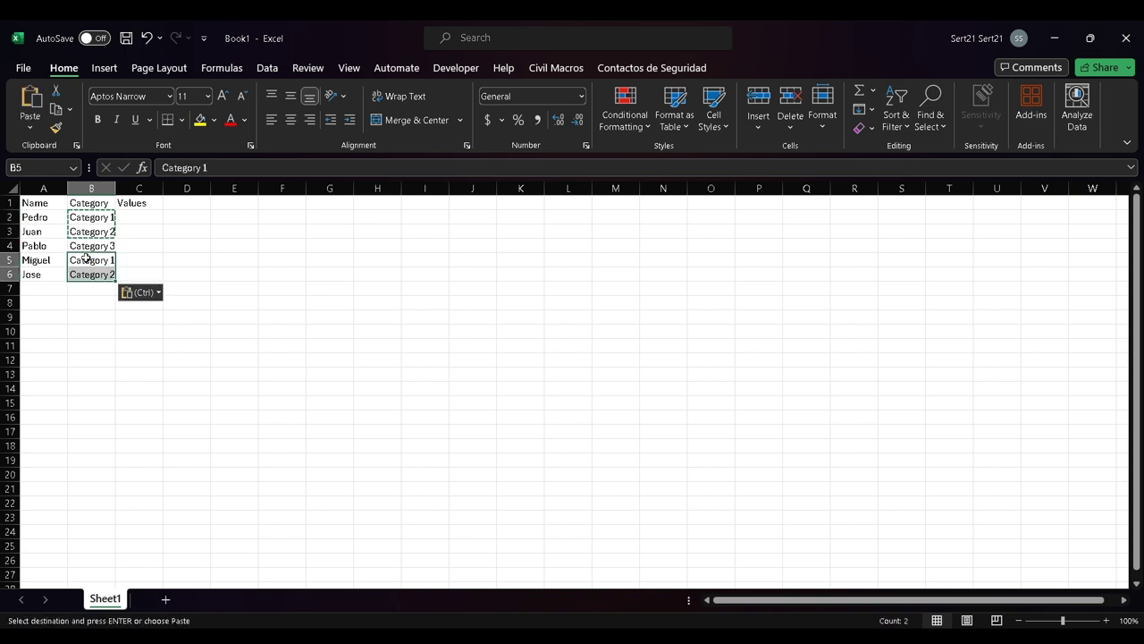
- Enter 10, 20, 30, 40 and 50 in cells C2 to C6 of the Values column
{"action": "left_click", "coordinate": [150, 216]}
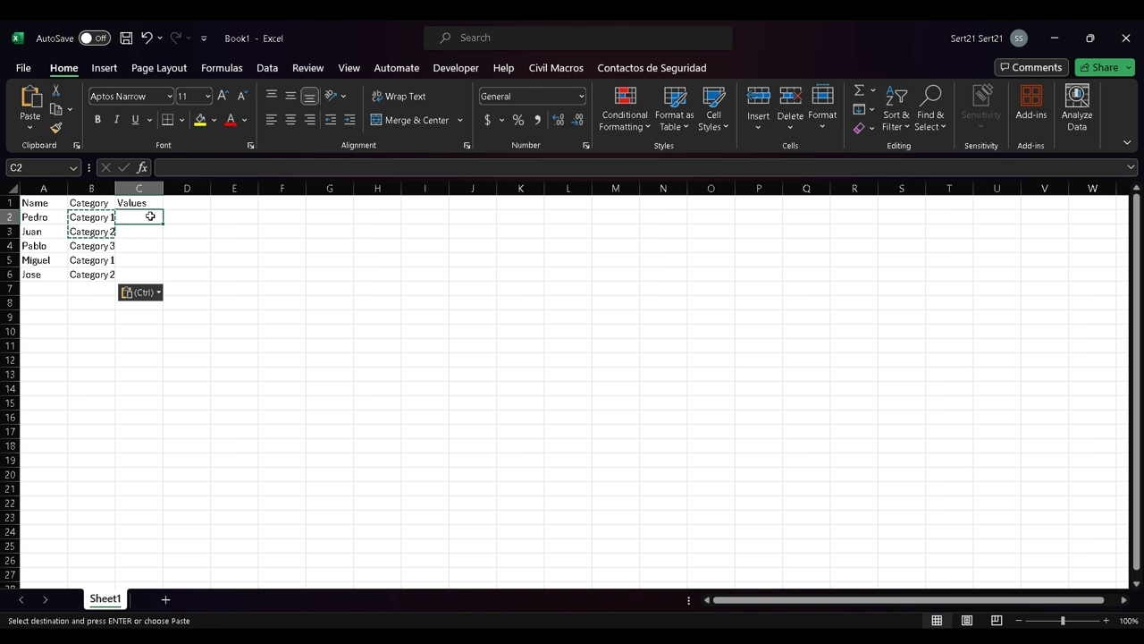
{"action": "key", "text": "Escape"}
{"action": "type", "text": "="}
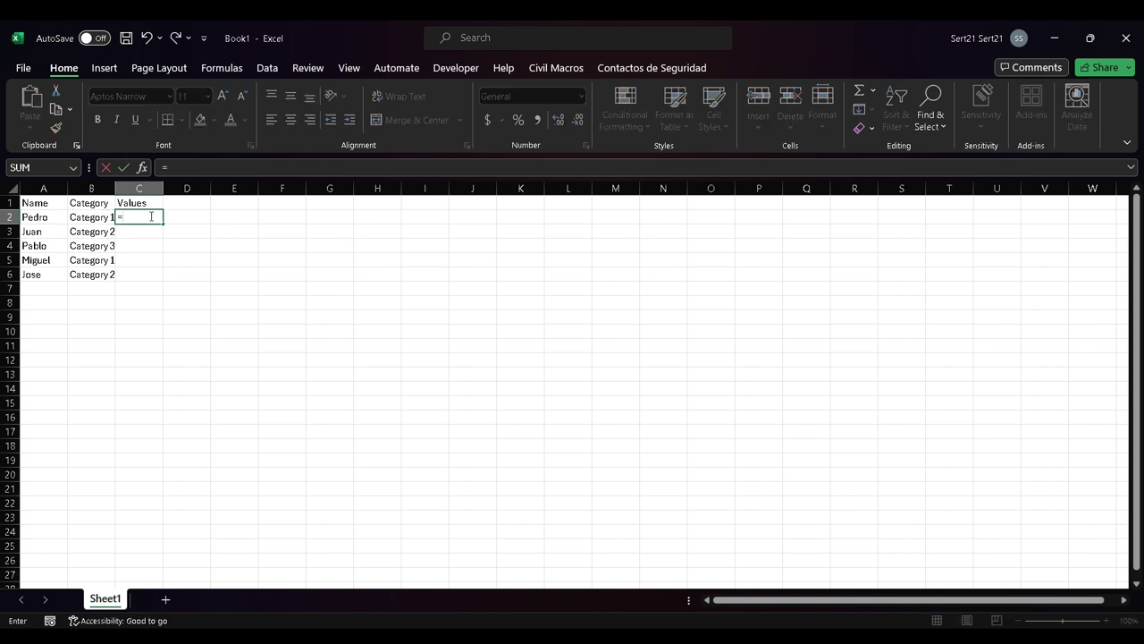
{"action": "key", "text": "BackSpace"}
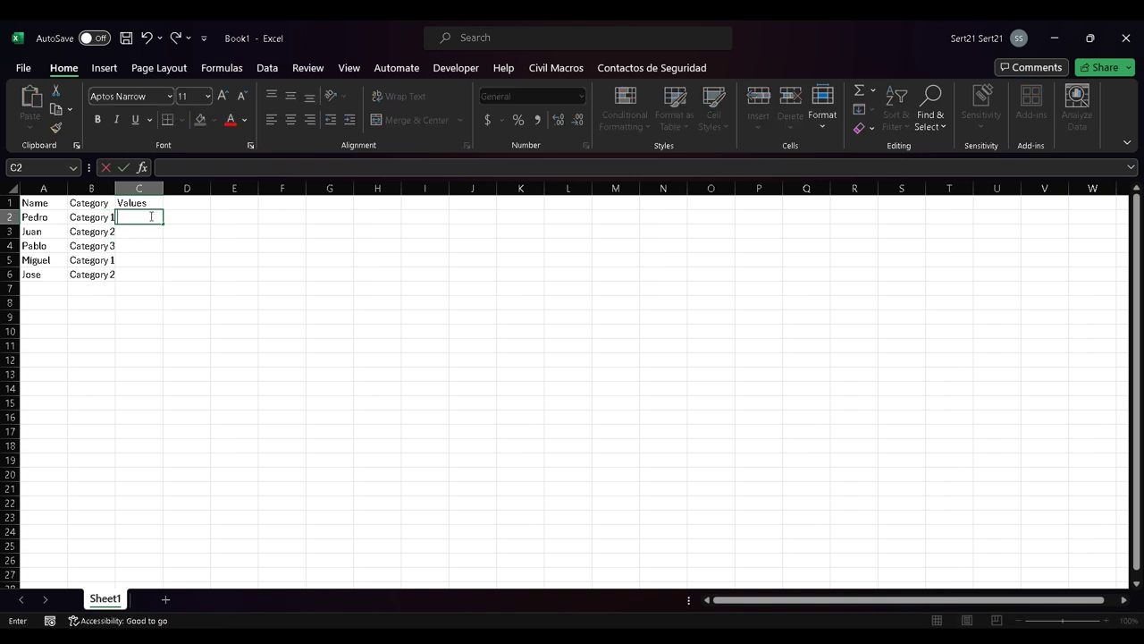
{"action": "type", "text": "10"}
{"action": "key", "text": "Return"}
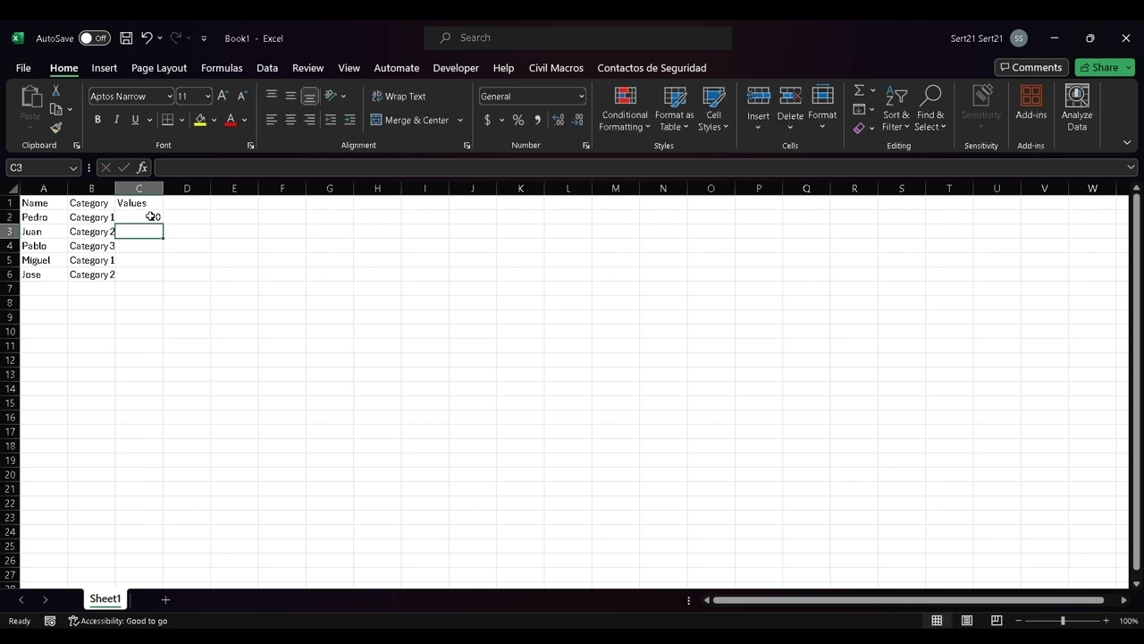
{"action": "type", "text": "20"}
{"action": "key", "text": "Return"}
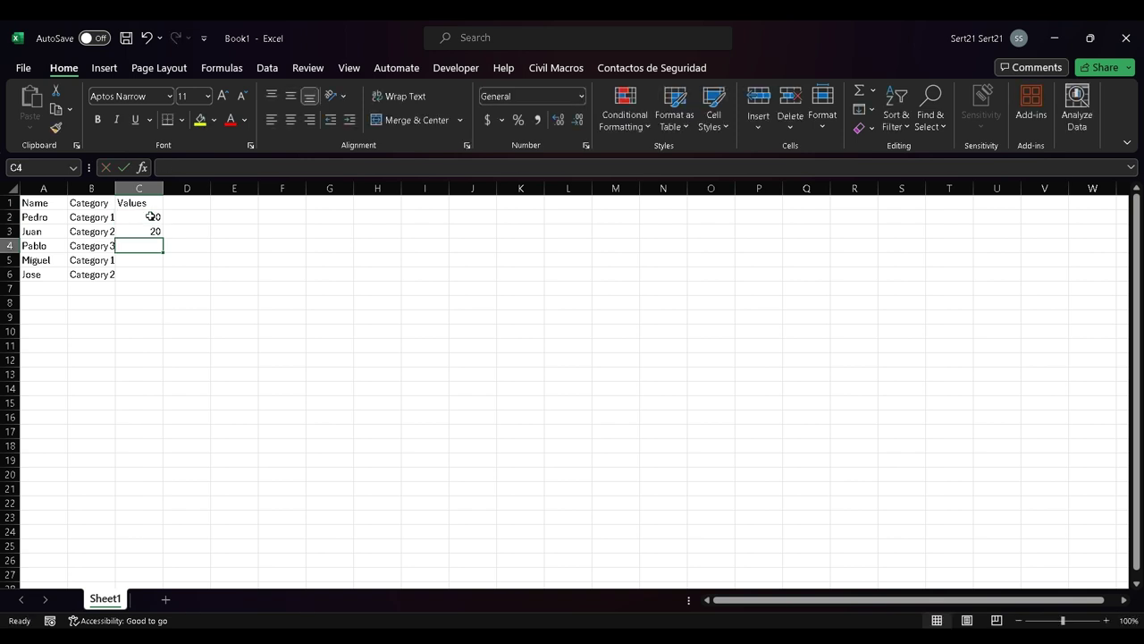
{"action": "type", "text": "30"}
{"action": "key", "text": "Return"}
{"action": "type", "text": "40"}
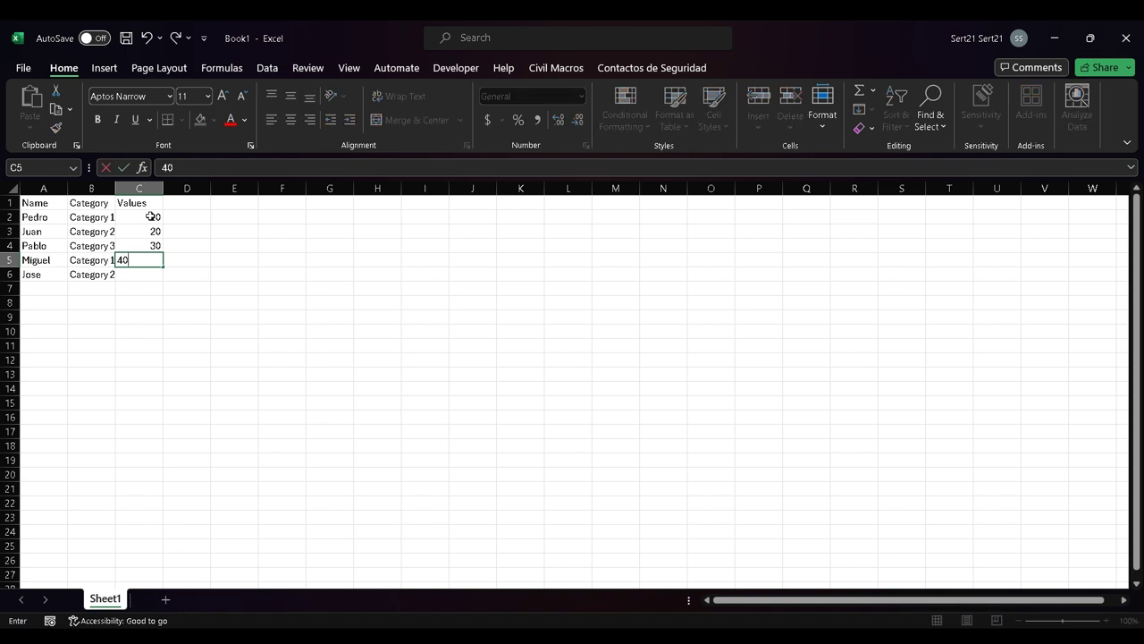
{"action": "key", "text": "Return"}
{"action": "type", "text": "50"}
{"action": "key", "text": "Tab"}
- Start a formula in cell D2 with an empty IF function, =if()
{"action": "key", "text": "Up"}
{"action": "key", "text": "Up"}
{"action": "key", "text": "Up"}
{"action": "key", "text": "Up"}
{"action": "key", "text": "Up"}
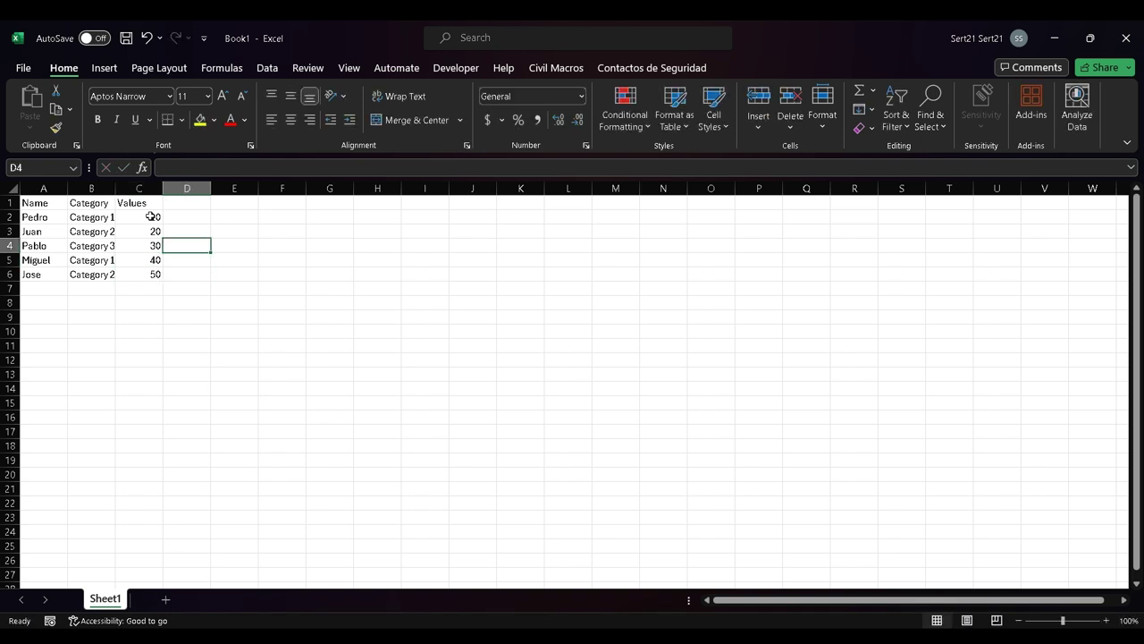
{"action": "key", "text": "Down"}
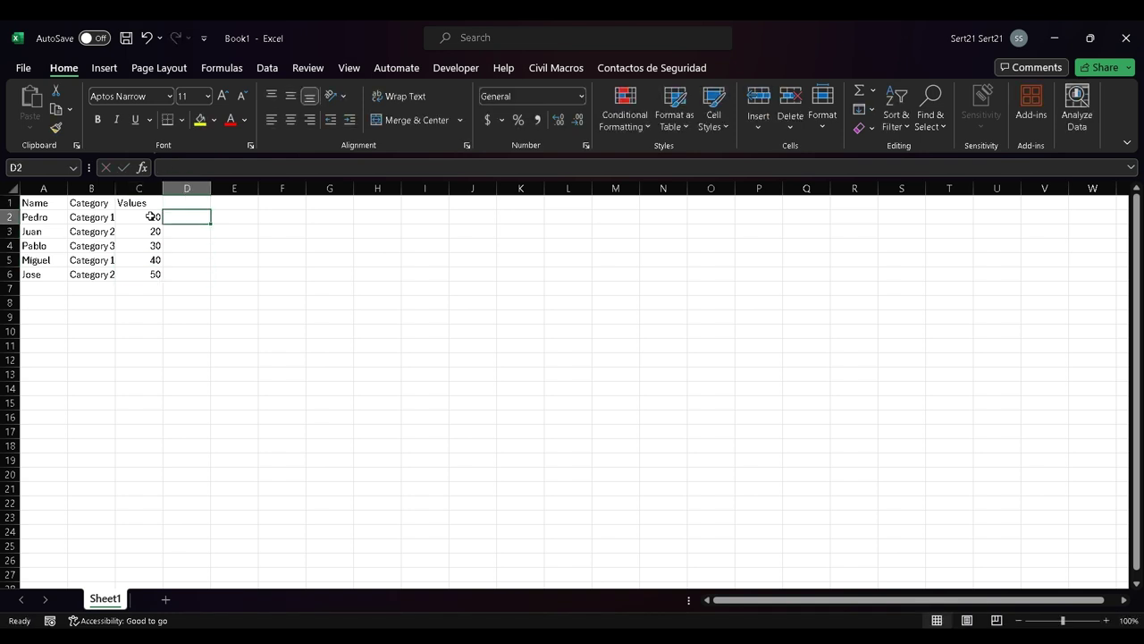
{"action": "type", "text": "if"}
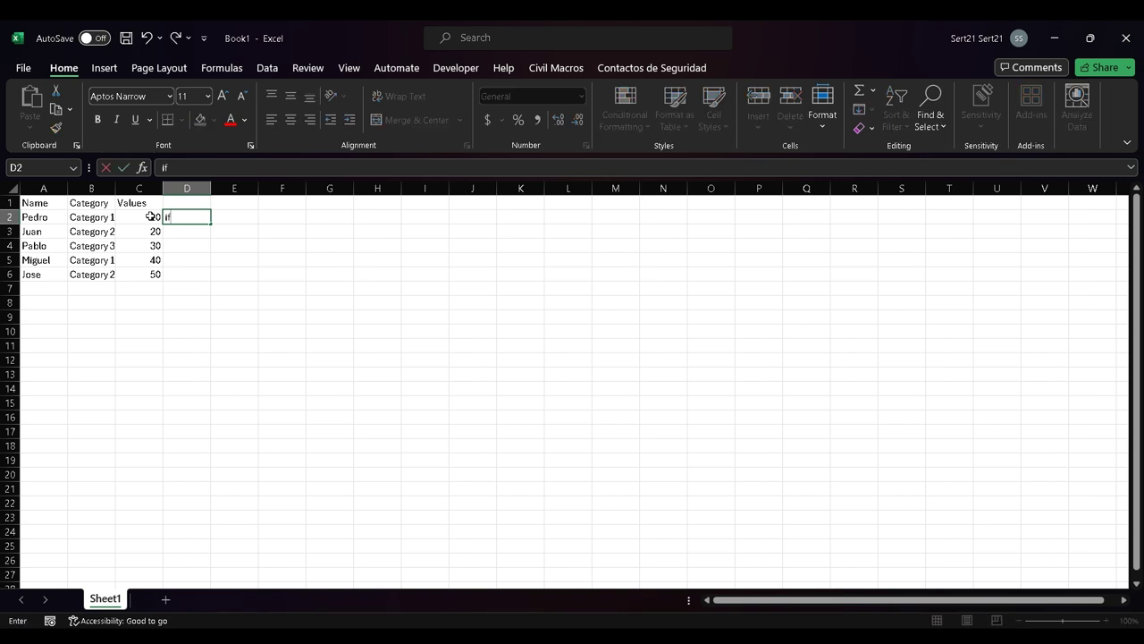
{"action": "type", "text": "()"}
{"action": "key", "text": "Left"}
{"action": "key", "text": "Right"}
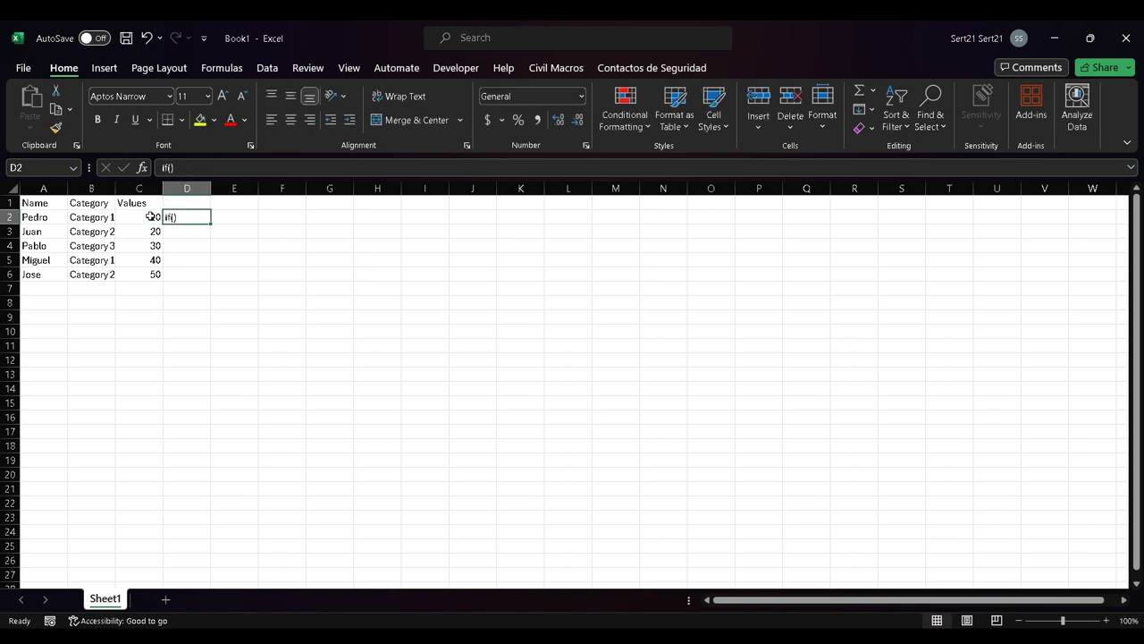
{"action": "key", "text": "F2"}
{"action": "key", "text": "Home"}
{"action": "type", "text": "="}
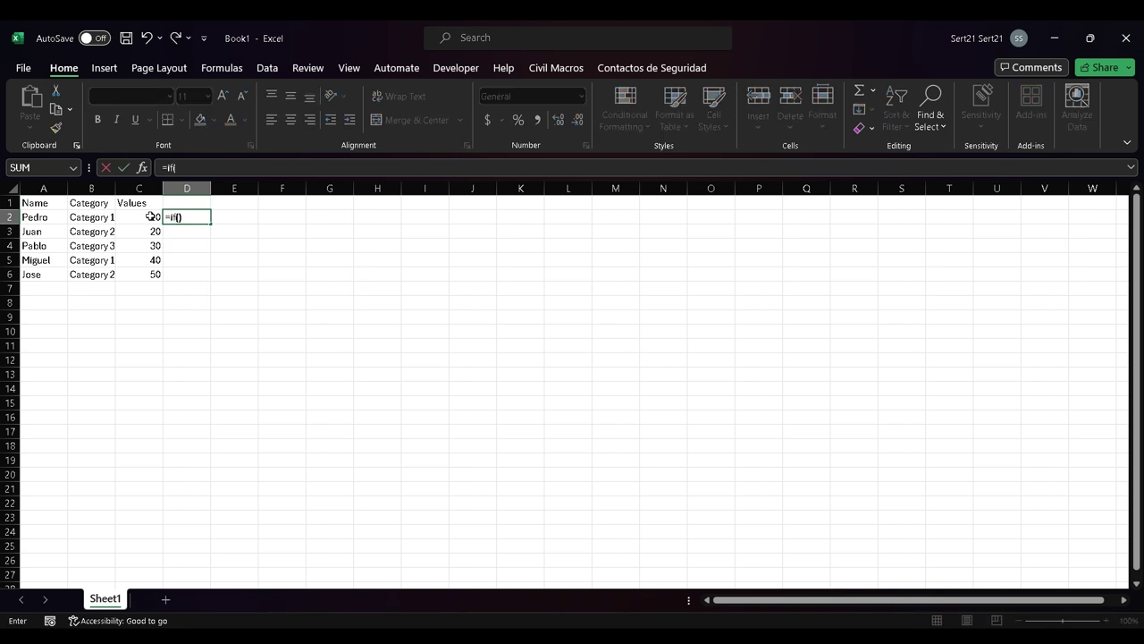
- Add the condition A2<>"" to the IF function in D2 and try to commit the formula
{"action": "key", "text": "Return"}
{"action": "key", "text": "Return"}
{"action": "key", "text": "F2"}
{"action": "key", "text": "Left"}
{"action": "key", "text": "Left"}
{"action": "key", "text": "Left"}
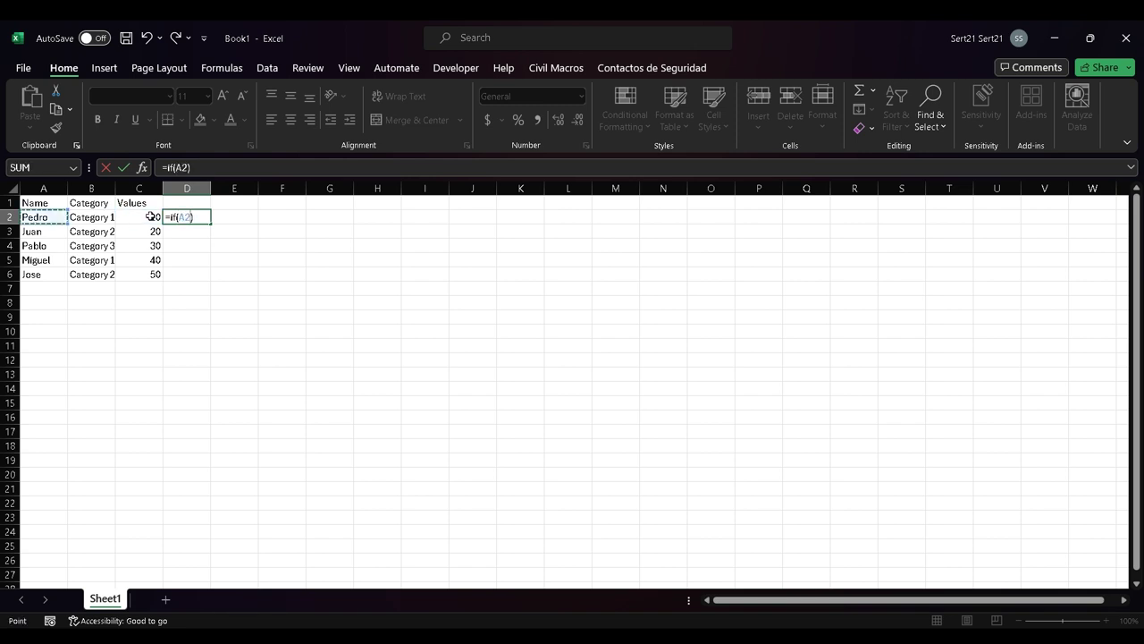
{"action": "type", "text": "<>\"\""}
{"action": "key", "text": "Return"}
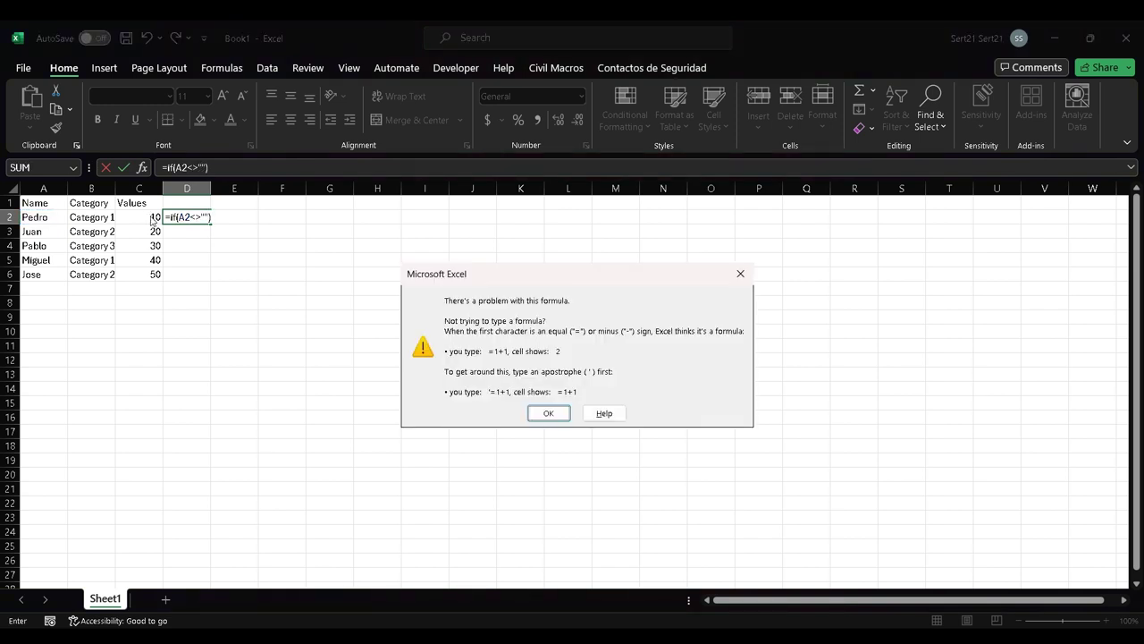
{"action": "key", "text": "Return"}
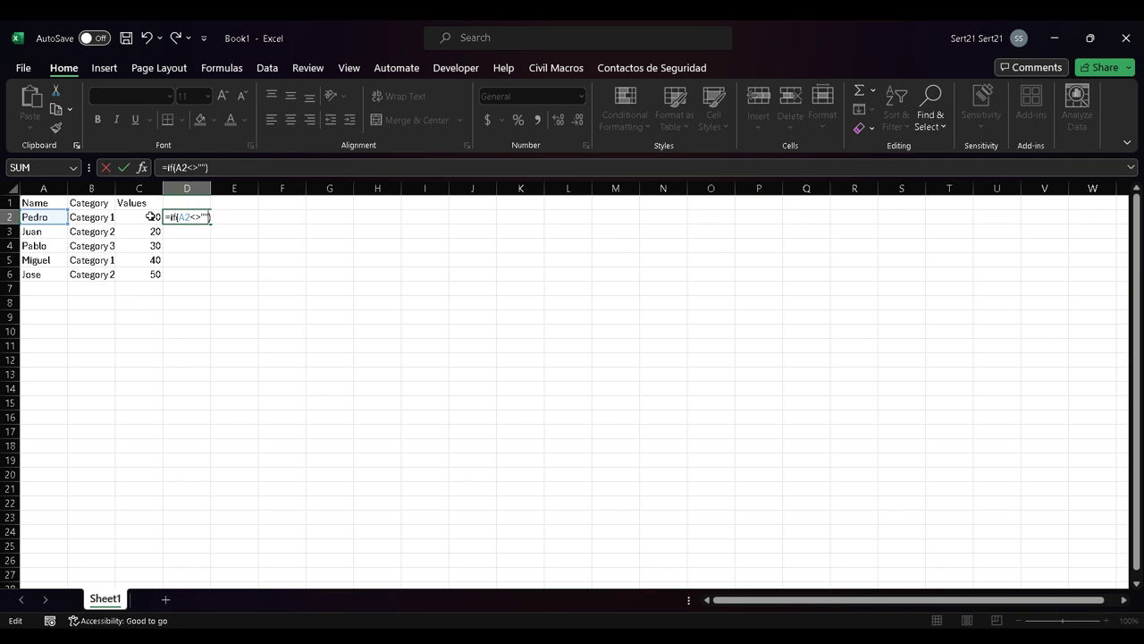
- Nest a second IF with the condition B2="Category 1" as the true result of the formula in D2
{"action": "type", "text": ",if"}
{"action": "key", "text": "BackSpace"}
{"action": "key", "text": "BackSpace"}
{"action": "type", "text": "if()"}
{"action": "key", "text": "F2"}
{"action": "key", "text": "Left"}
{"action": "key", "text": "Left"}
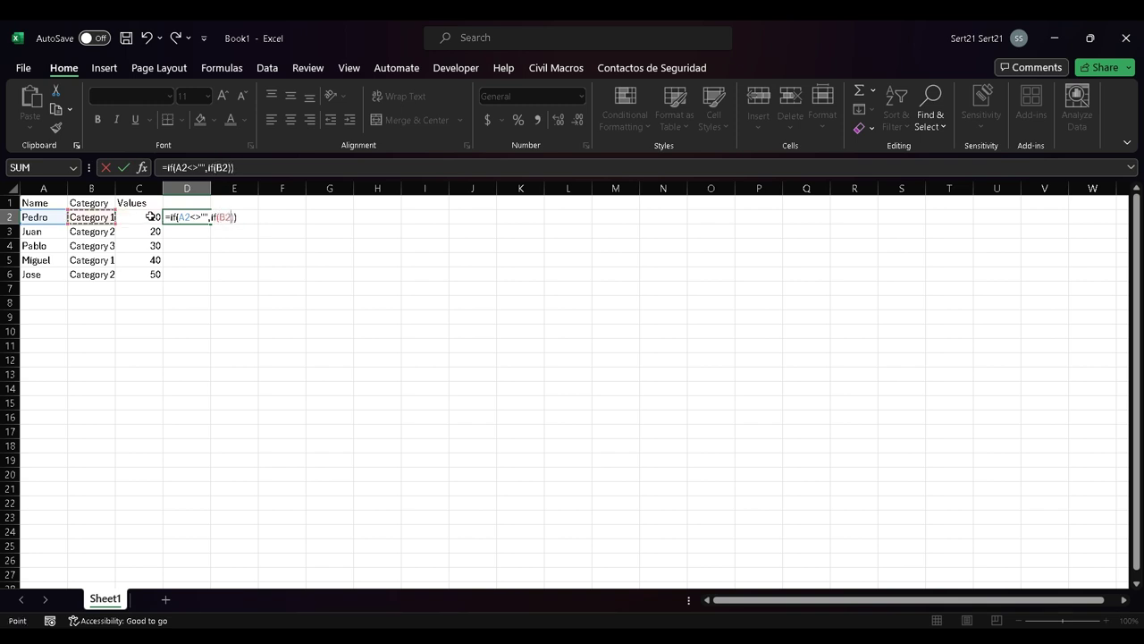
{"action": "type", "text": "=\"\""}
{"action": "key", "text": "Return"}
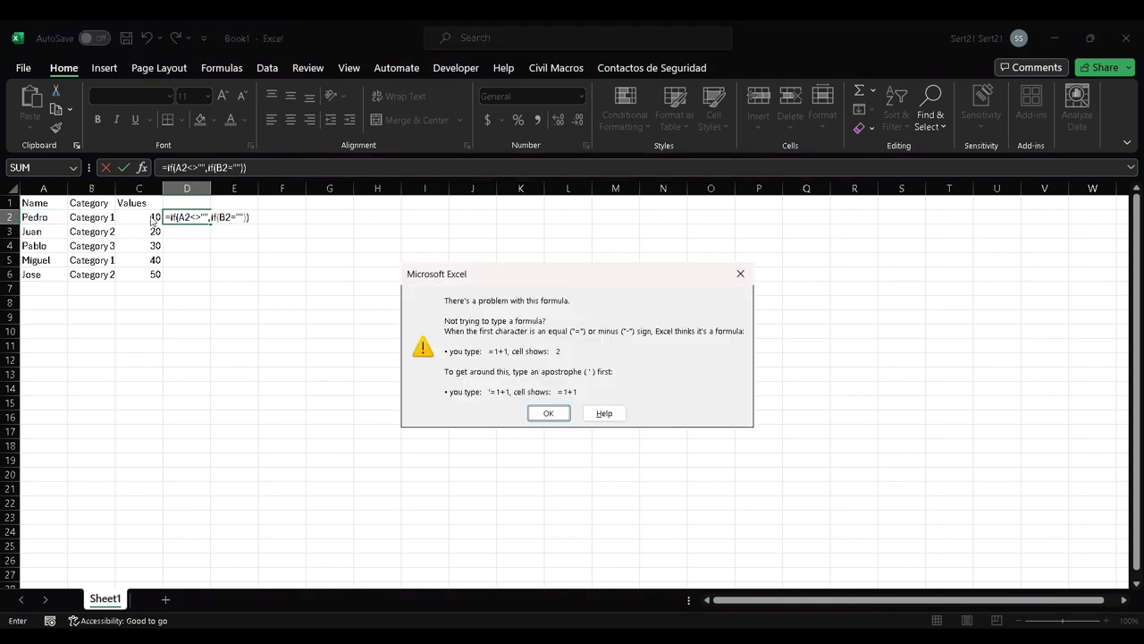
{"action": "key", "text": "Return"}
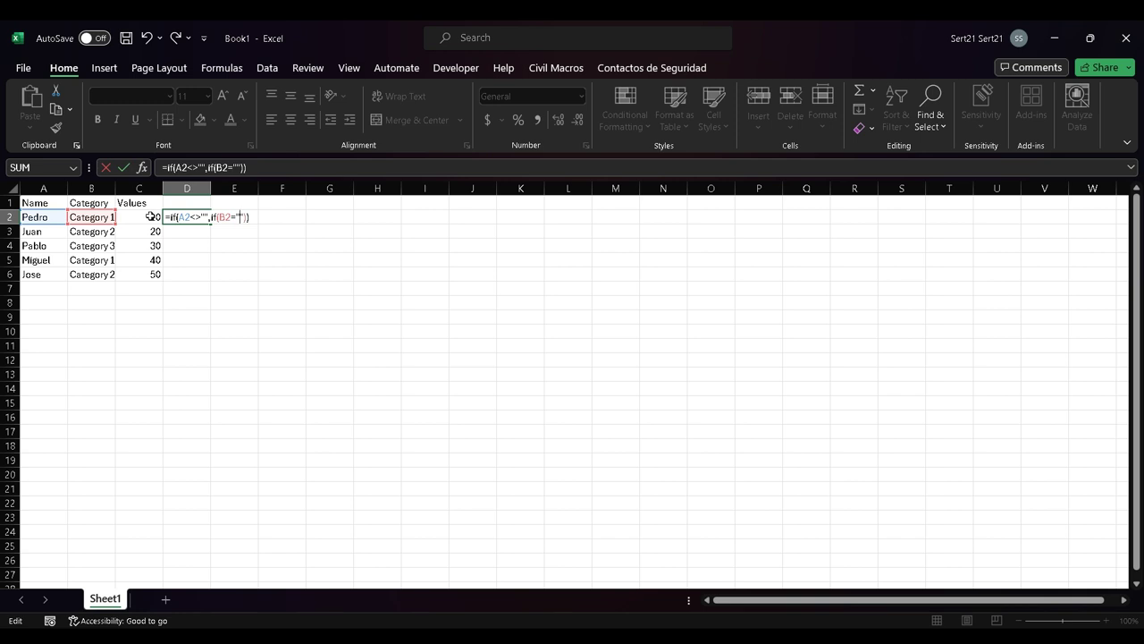
{"action": "type", "text": "Category 1\""}
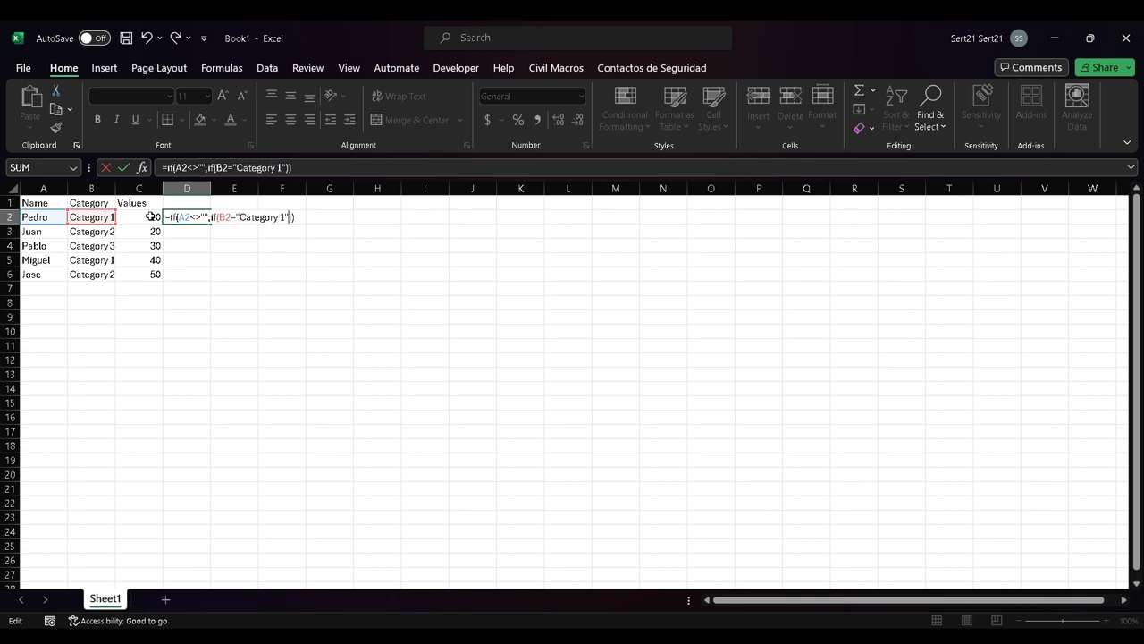
- Complete the D2 formula as =IF(A2<>"",IF(B2="Category 1",C2,""),"") and fill it down to D6
{"action": "type", "text": ","}
{"action": "left_click", "coordinate": [150, 216]}
{"action": "key", "text": "F2"}
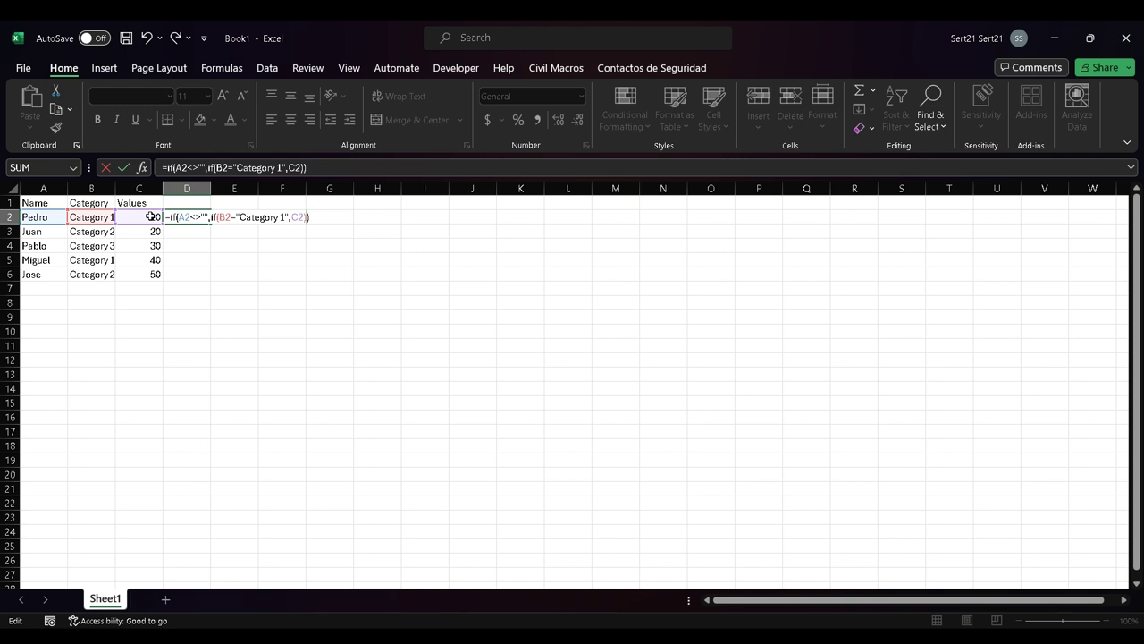
{"action": "type", "text": ",\"\""}
{"action": "key", "text": "Right"}
{"action": "type", "text": ",\"\""}
{"action": "key", "text": "Return"}
{"action": "key", "text": "Up"}
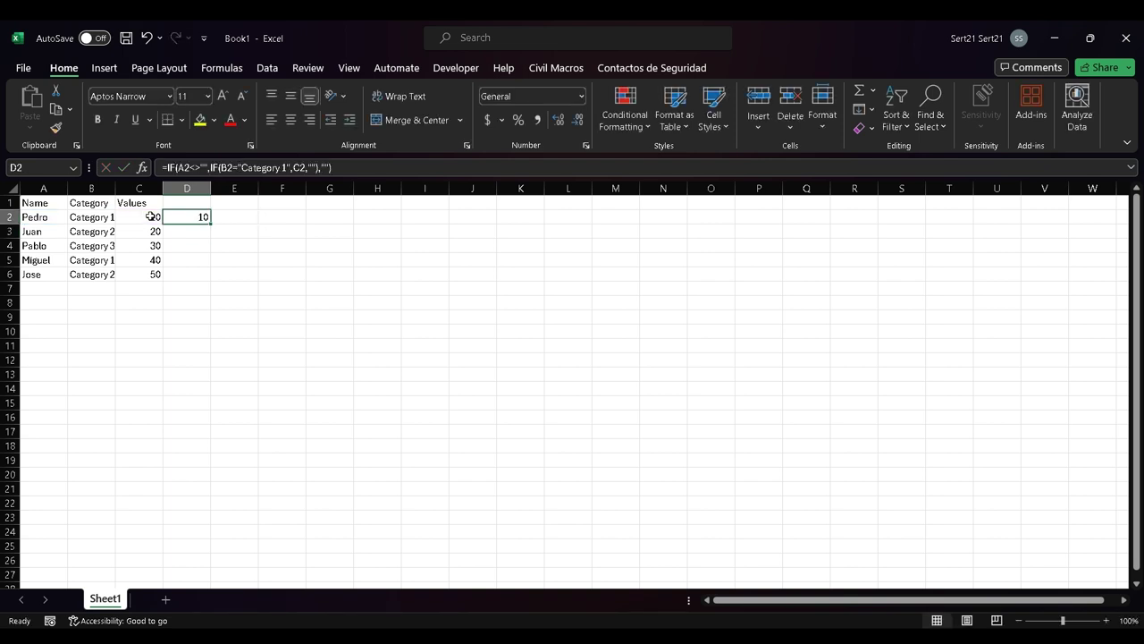
{"action": "double_click", "coordinate": [212, 223]}
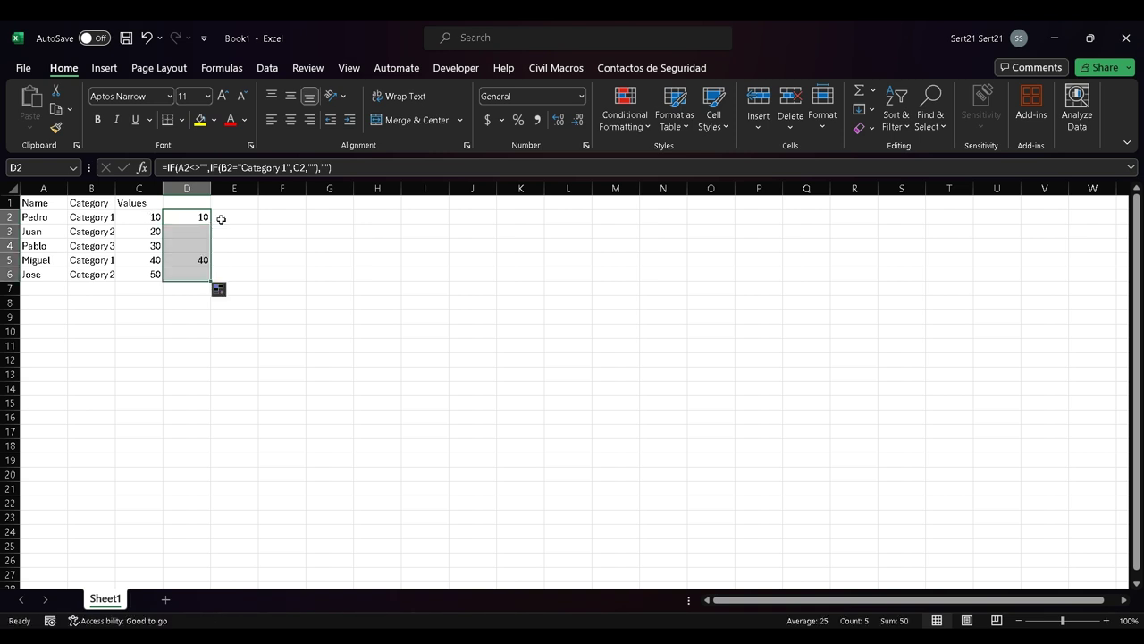
{"action": "left_click", "coordinate": [228, 216]}
{"action": "type", "text": "="}
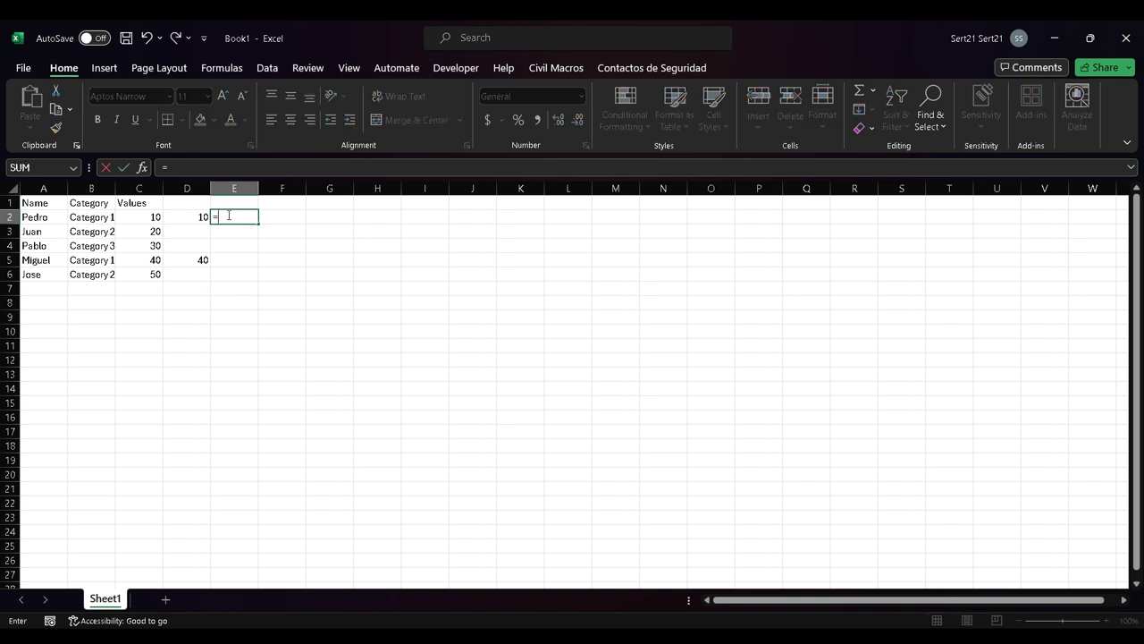
{"action": "type", "text": "ifs("}
{"action": "type", "text": ")"}
{"action": "key", "text": "Return"}
{"action": "key", "text": "Return"}
{"action": "key", "text": "F2"}
{"action": "key", "text": "Left"}
{"action": "key", "text": "Left"}
{"action": "key", "text": "Left"}
{"action": "key", "text": "Left"}
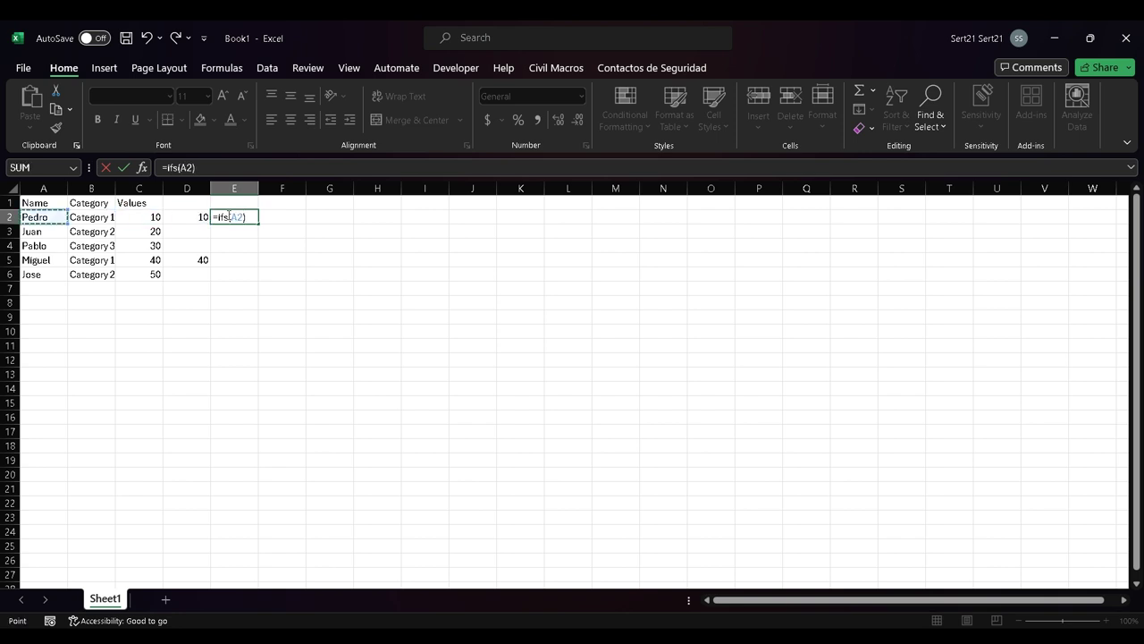
{"action": "type", "text": "<>\"\""}
{"action": "key", "text": "Escape"}
{"action": "key", "text": "Left"}
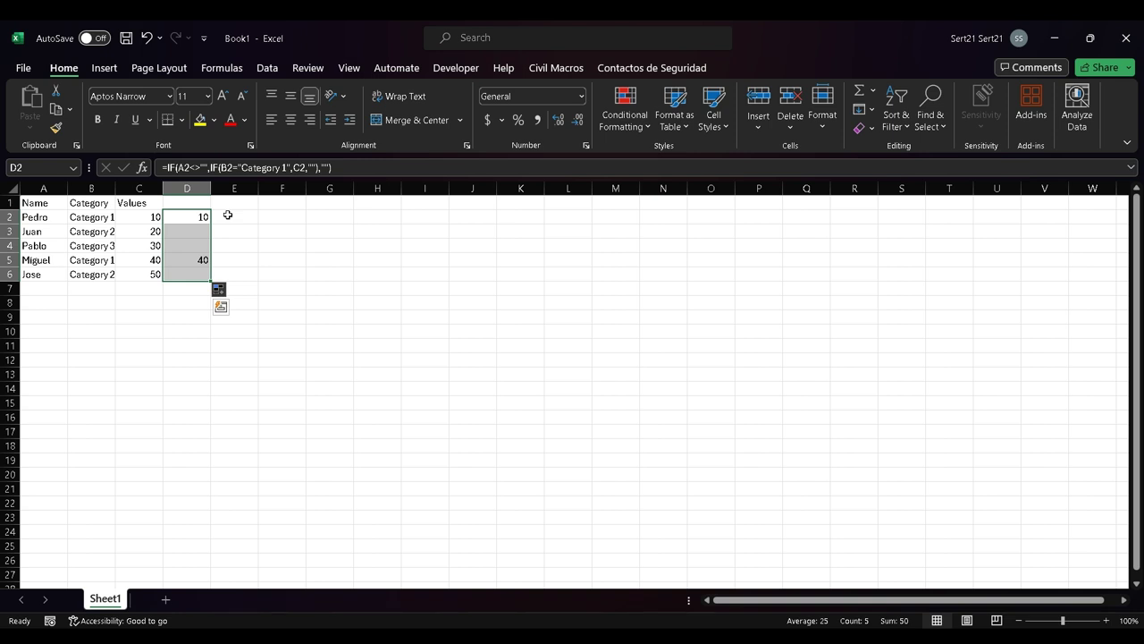
- Clear the formulas from cells D2:D6
{"action": "key", "text": "F2"}
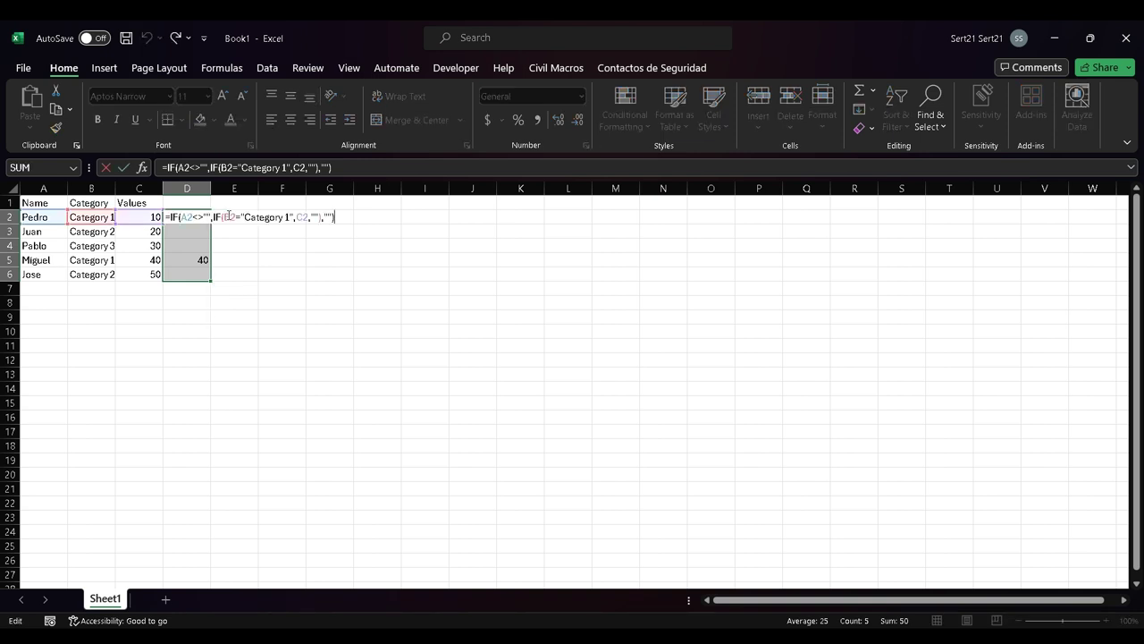
{"action": "key", "text": "Escape"}
{"action": "key", "text": "Delete"}
- Start a new IF formula in D2 with the condition A2<>"" and C2 as the value if true
{"action": "type", "text": "=if("}
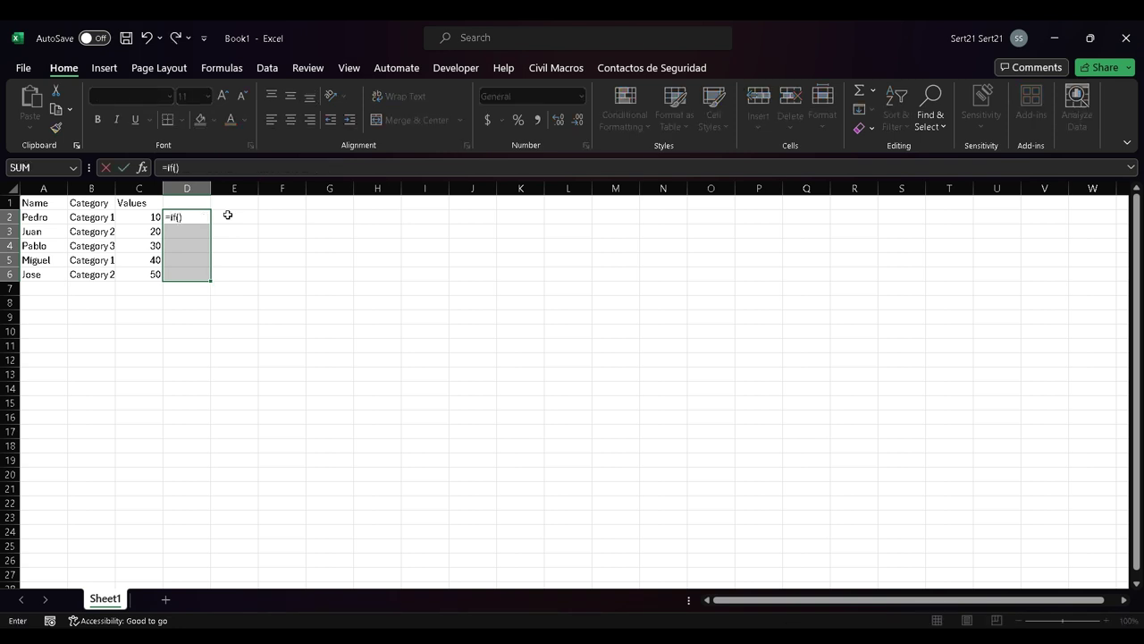
{"action": "key", "text": "Return"}
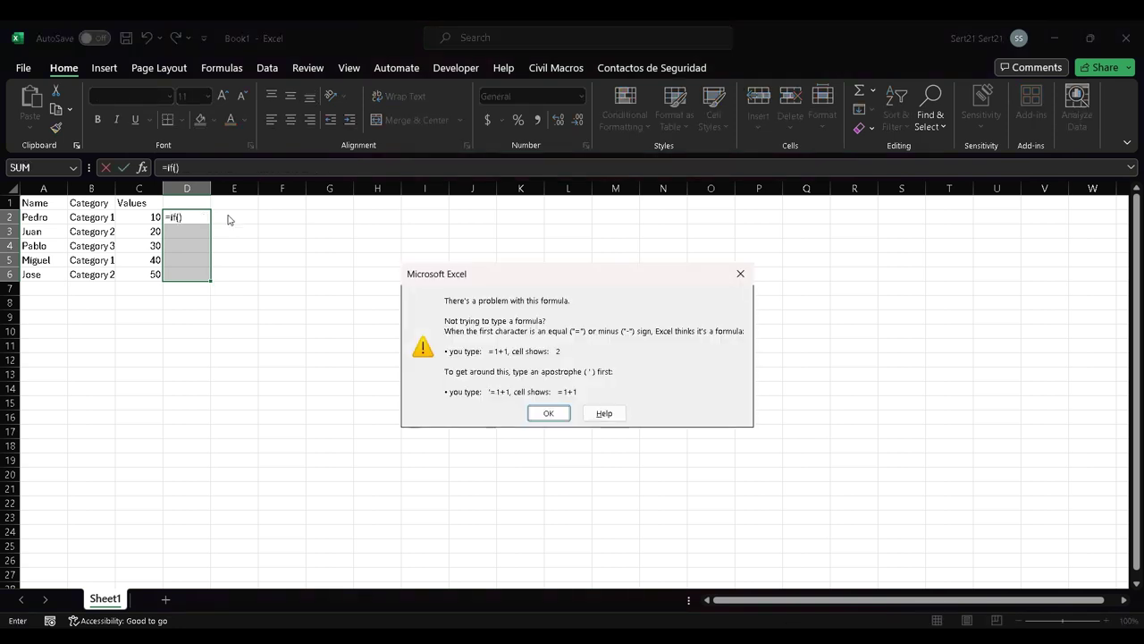
{"action": "key", "text": "Return"}
{"action": "key", "text": "F2"}
{"action": "key", "text": "Left"}
{"action": "key", "text": "Left"}
{"action": "key", "text": "Left"}
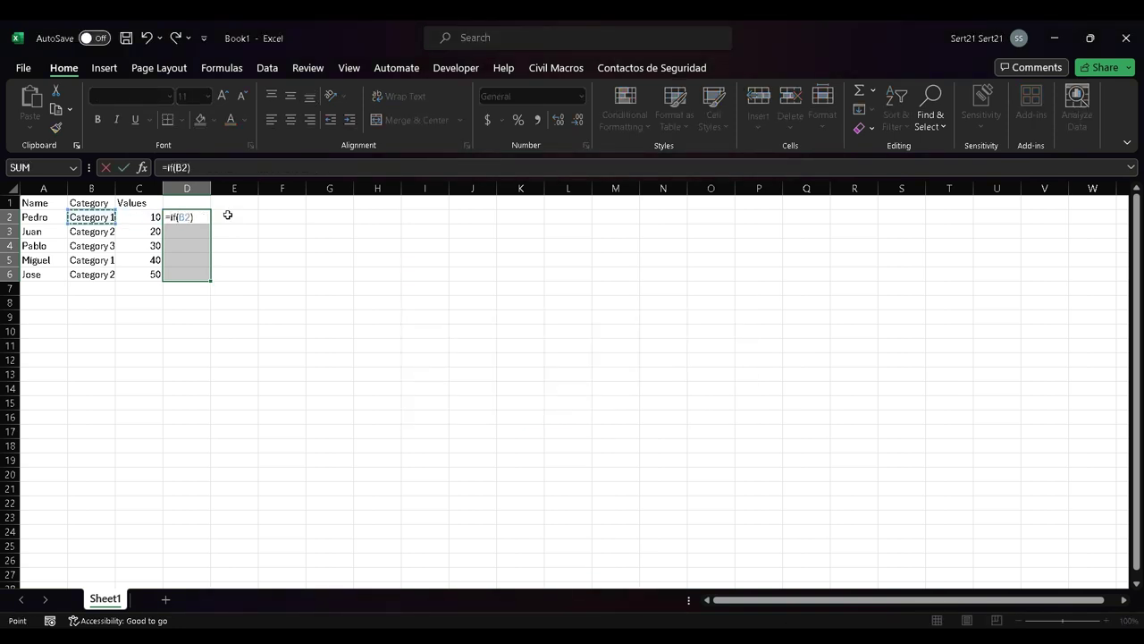
{"action": "type", "text": "<><"}
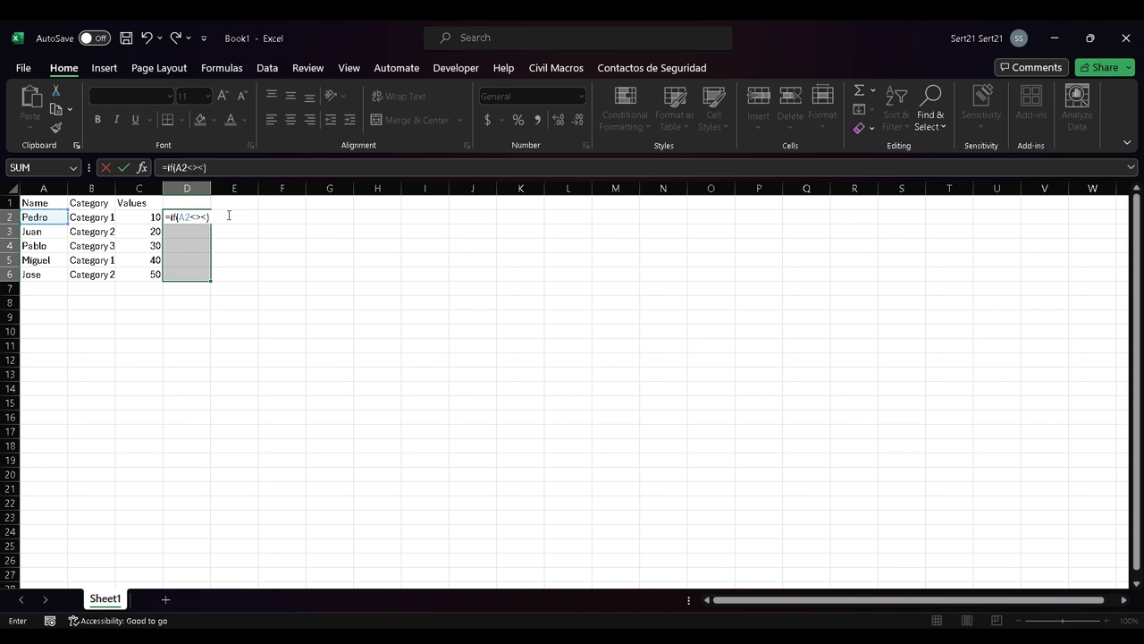
{"action": "key", "text": "BackSpace"}
{"action": "type", "text": "\"\","}
{"action": "key", "text": "Left"}
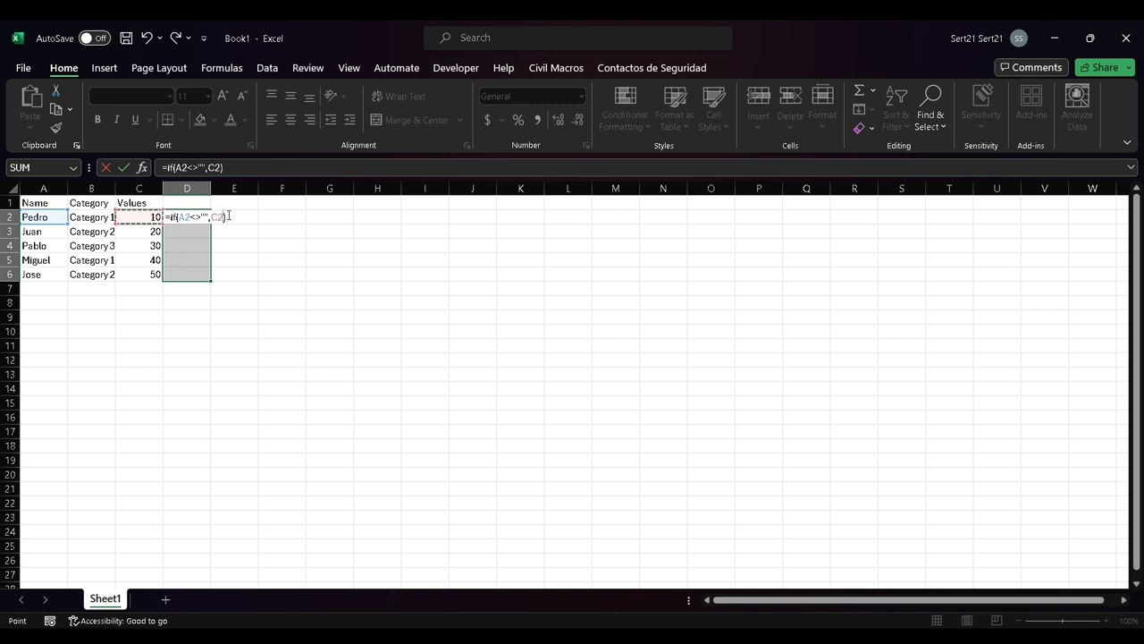
- Nest a second IF with the condition B2="Category 1" as the false result of the D2 formula
{"action": "type", "text": ",if()"}
{"action": "key", "text": "Return"}
{"action": "key", "text": "Return"}
{"action": "key", "text": "F2"}
{"action": "key", "text": "Left"}
{"action": "key", "text": "Left"}
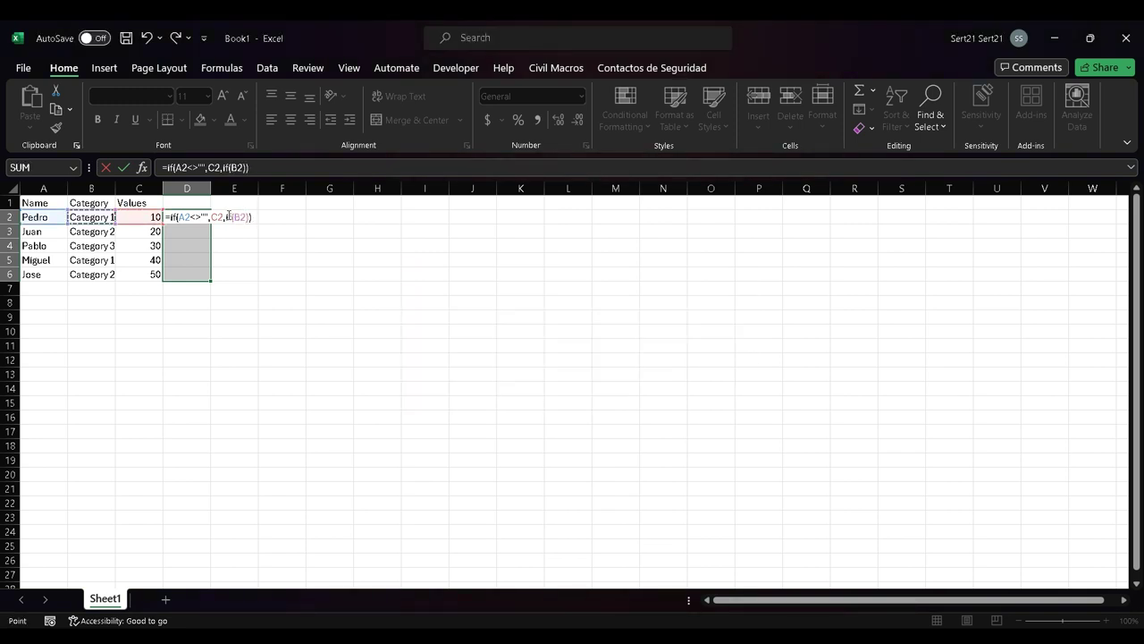
{"action": "type", "text": "=\"\""}
{"action": "key", "text": "Return"}
{"action": "key", "text": "Return"}
{"action": "type", "text": "Categor"}
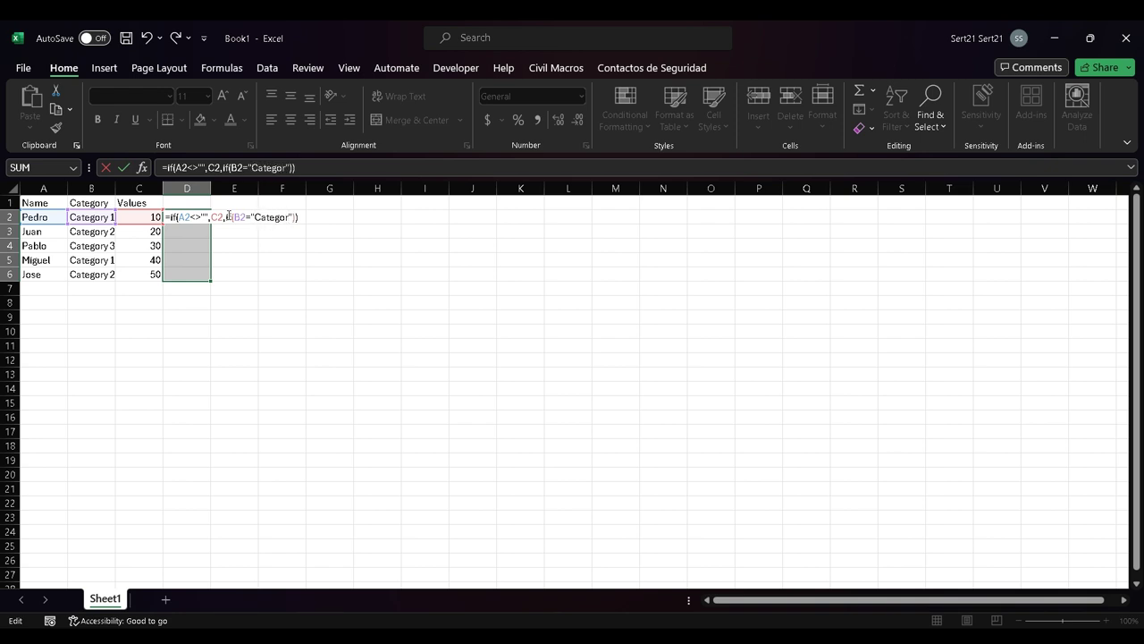
{"action": "type", "text": "y 1"}
{"action": "key", "text": "Right"}
- Set B2 as the nested IF's true value and commit the formula =IF(A2<>"",C2,IF(B2="Category 1",B2)) in D2
{"action": "type", "text": ","}
{"action": "key", "text": "F2"}
{"action": "key", "text": "Left"}
{"action": "key", "text": "Left"}
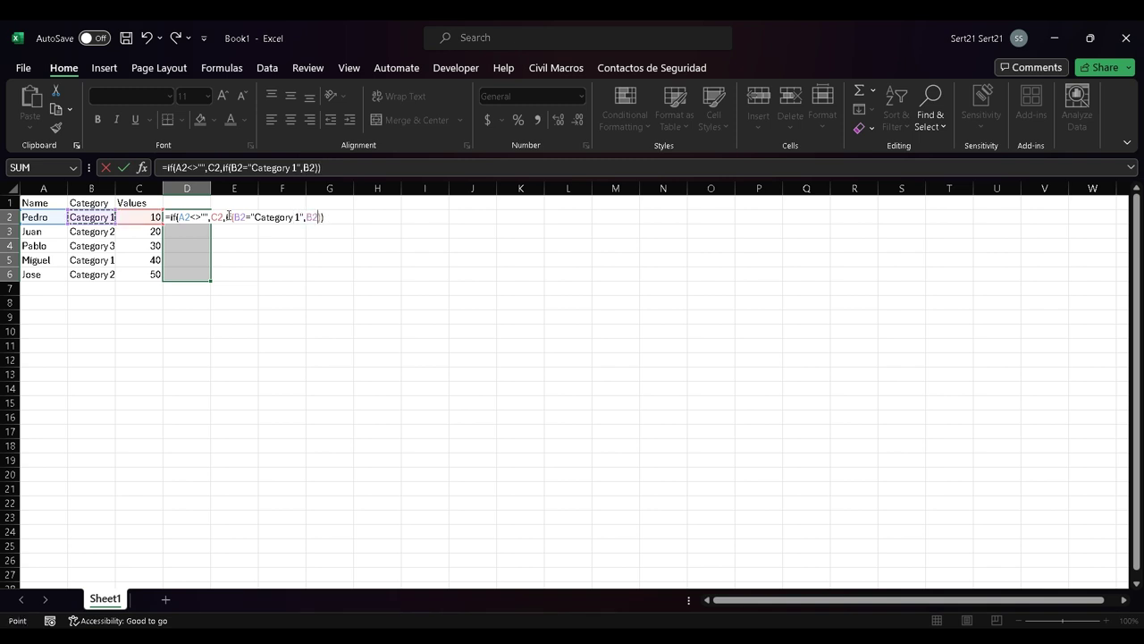
{"action": "key", "text": "Return"}
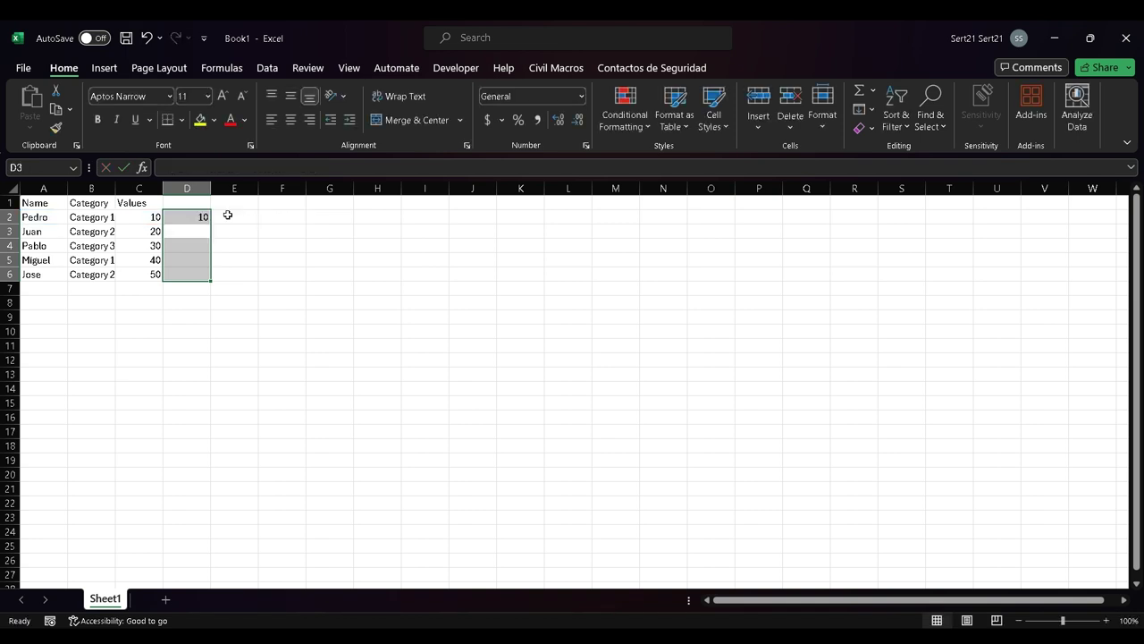
{"action": "key", "text": "Up"}
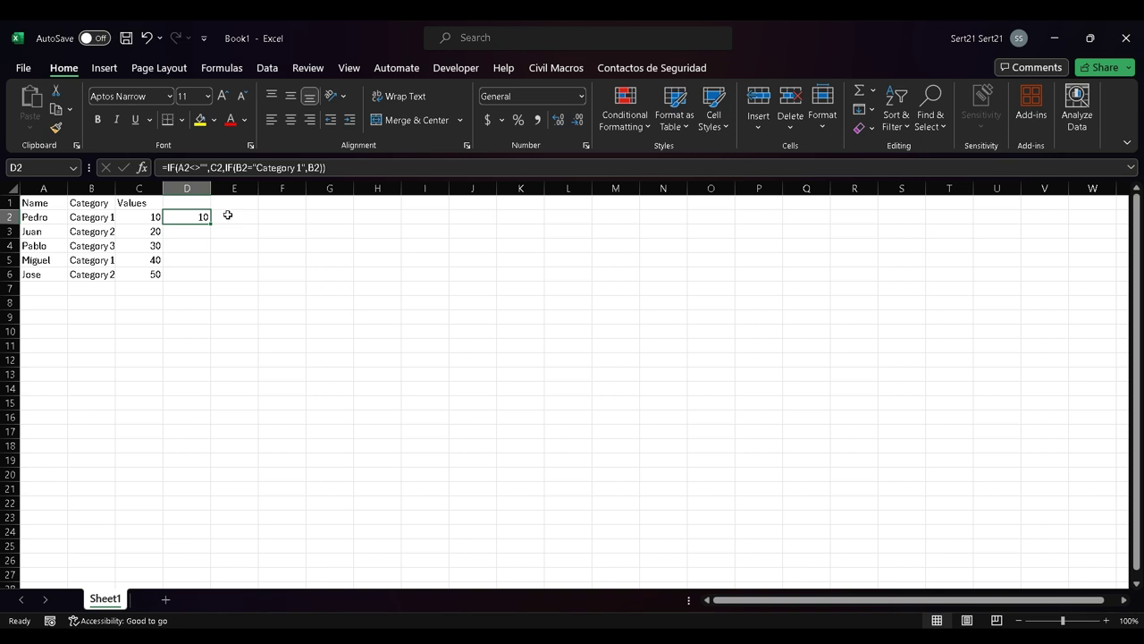
- Clear the value in C2 to test the D2 formula, and undo the deletion
{"action": "key", "text": "Left"}
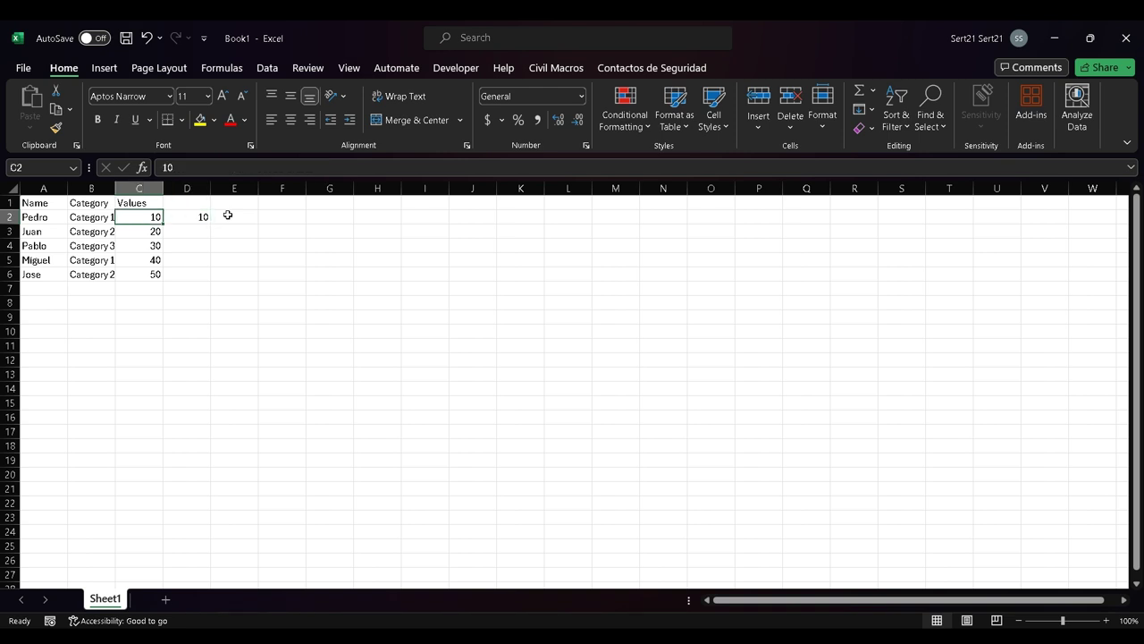
{"action": "key", "text": "Delete"}
{"action": "key", "text": "Right"}
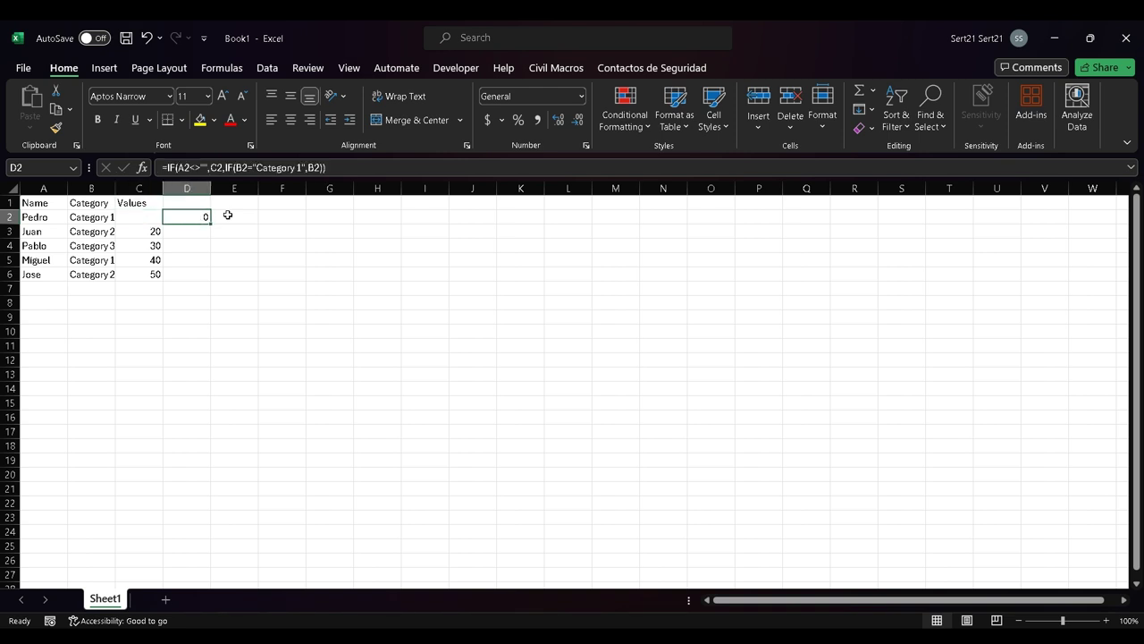
{"action": "key", "text": "F2"}
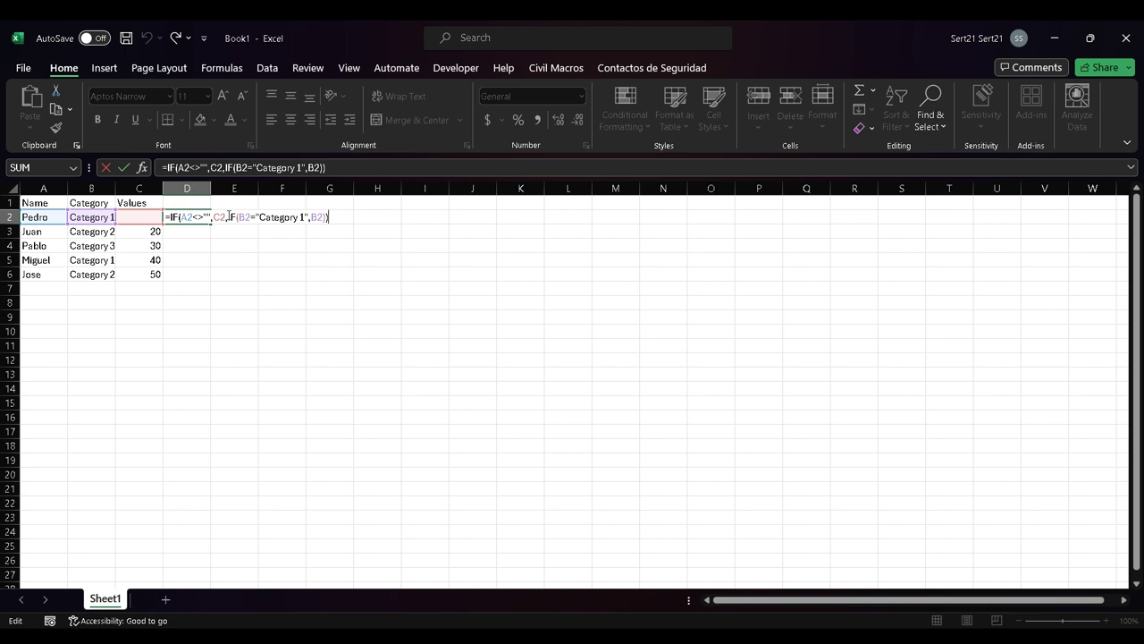
{"action": "key", "text": "Escape"}
{"action": "key", "text": "ctrl+z"}
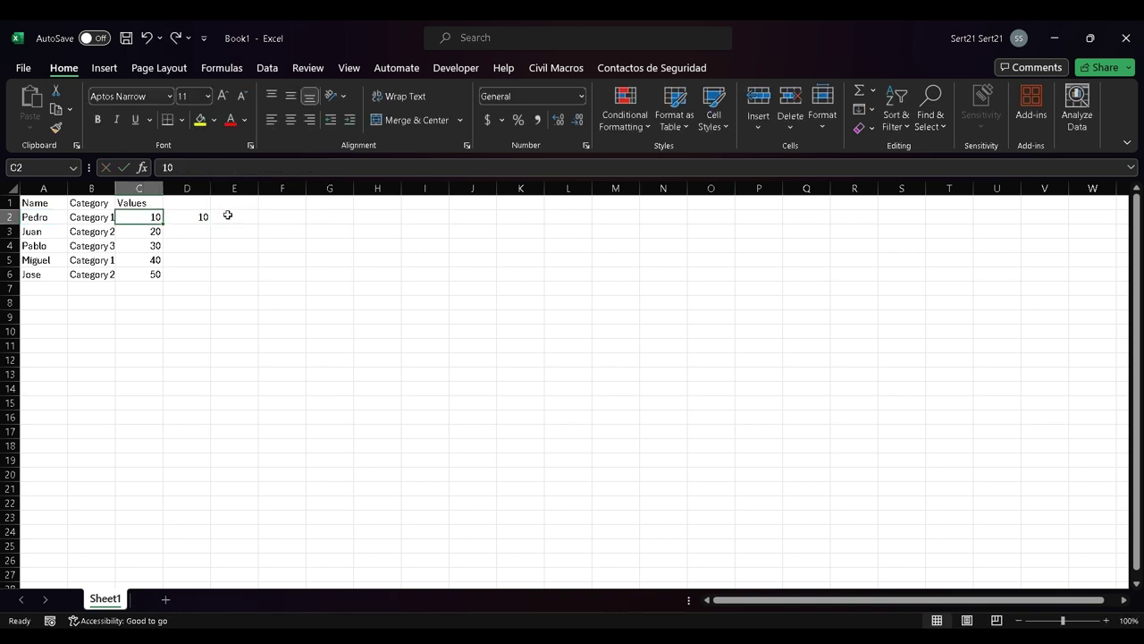
- Clear the name in A2 to test the blank-cell branch of the D2 formula
{"action": "key", "text": "Left"}
{"action": "key", "text": "Left"}
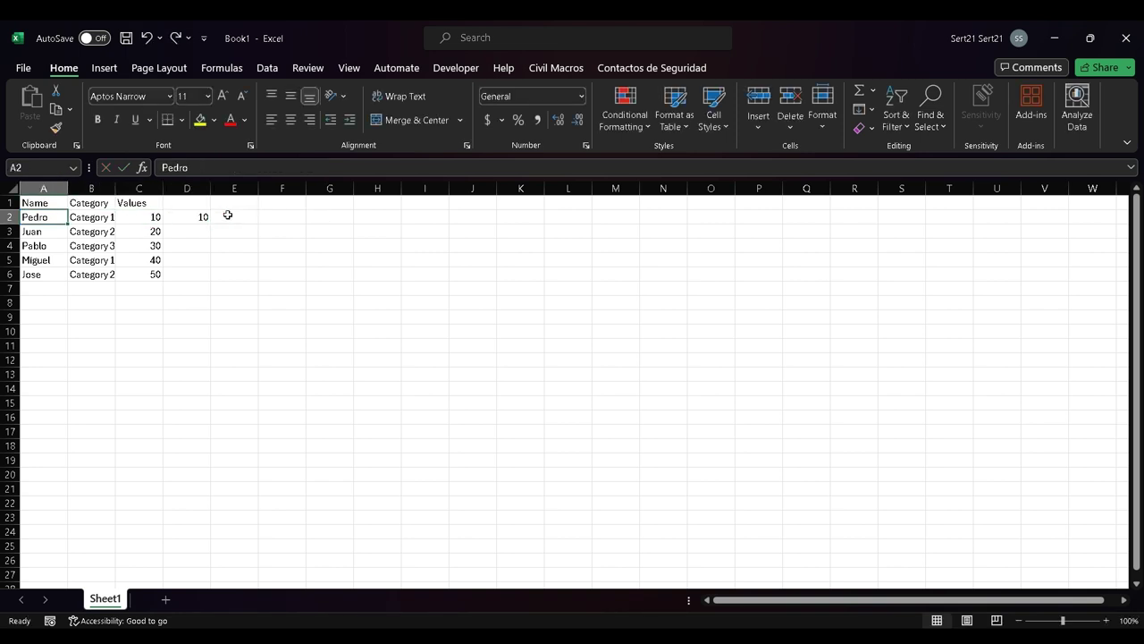
{"action": "key", "text": "Delete"}
{"action": "key", "text": "Right"}
{"action": "key", "text": "Right"}
{"action": "key", "text": "Right"}
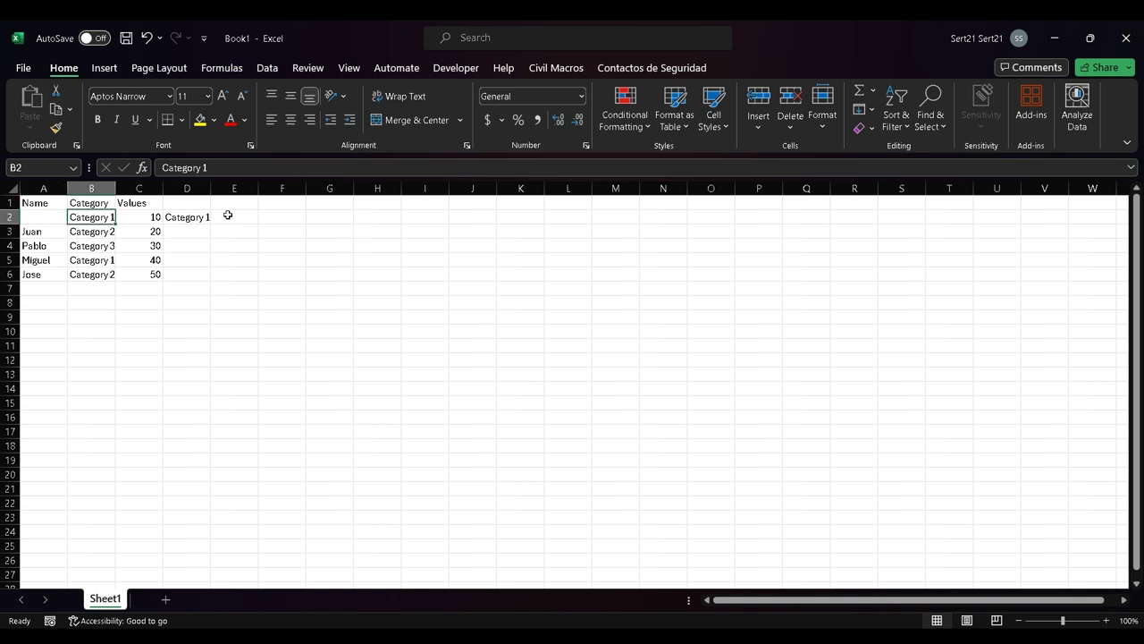
- Clear the name in A5, the other Category 1 row
{"action": "key", "text": "Down"}
{"action": "key", "text": "Down"}
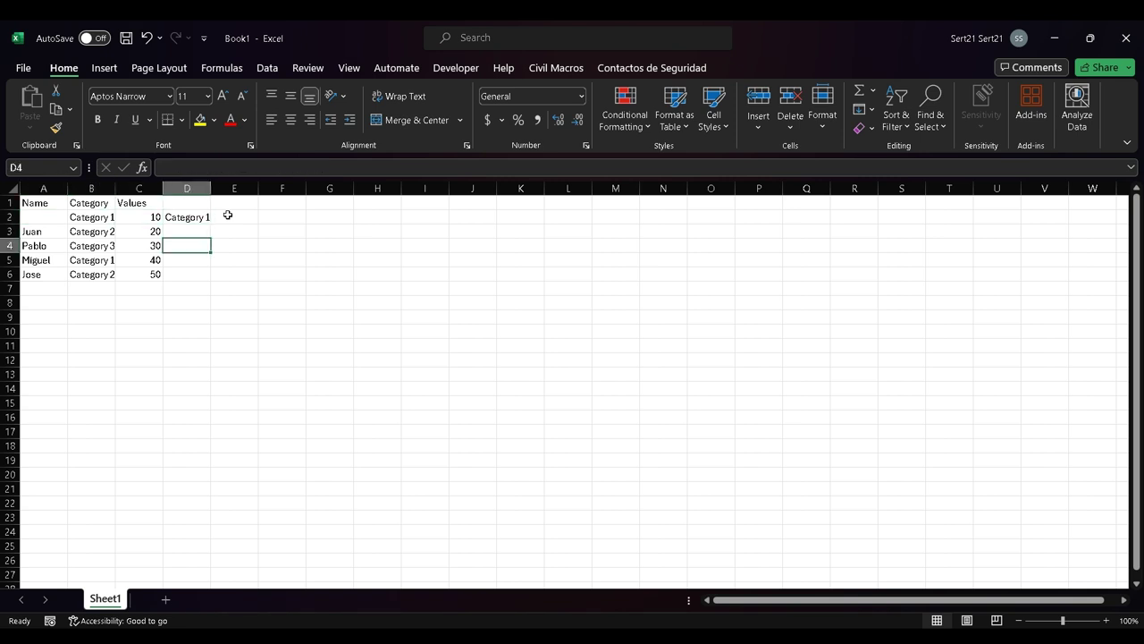
{"action": "key", "text": "Down"}
{"action": "key", "text": "Left"}
{"action": "key", "text": "Left"}
{"action": "key", "text": "Left"}
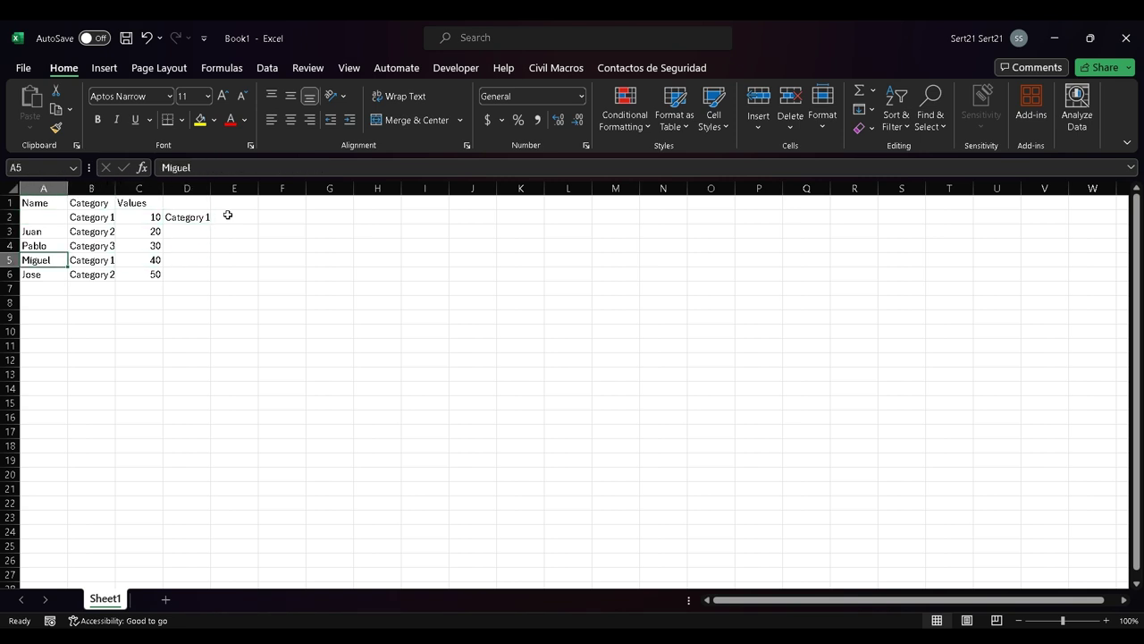
{"action": "key", "text": "Delete"}
{"action": "key", "text": "Right"}
{"action": "key", "text": "Right"}
{"action": "key", "text": "Right"}
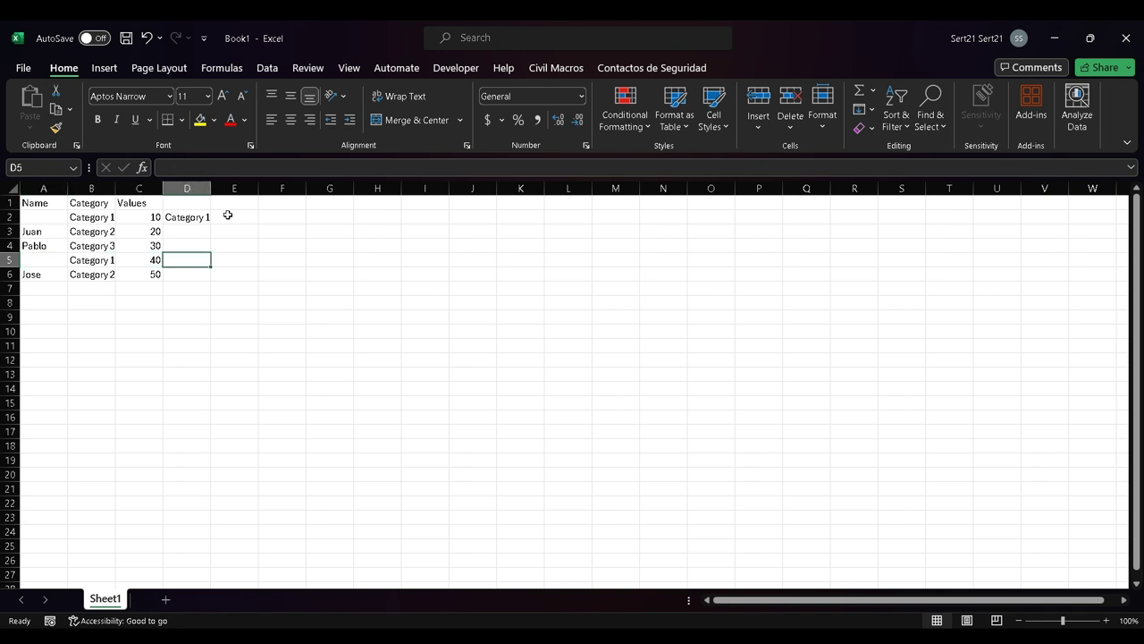
- Copy the nested IF formula from D2 into cells D3:D6
{"action": "key", "text": "Up"}
{"action": "key", "text": "Up"}
{"action": "key", "text": "Up"}
{"action": "key", "text": "ctrl+c"}
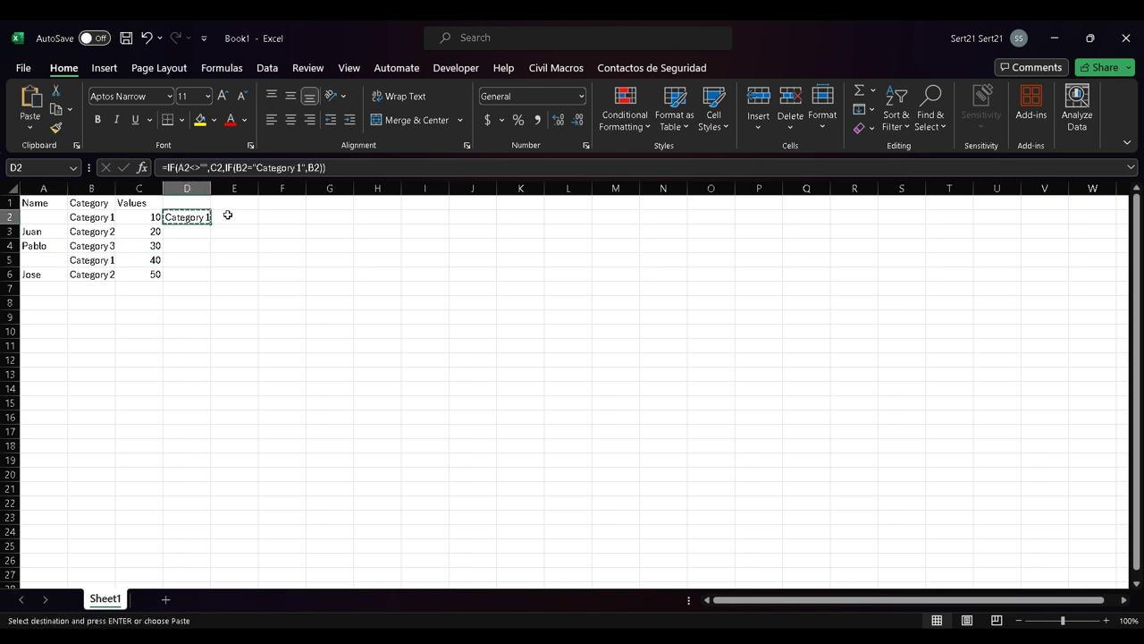
{"action": "key", "text": "shift+Down"}
{"action": "key", "text": "shift+Down"}
{"action": "key", "text": "shift+Down"}
{"action": "key", "text": "shift+Down"}
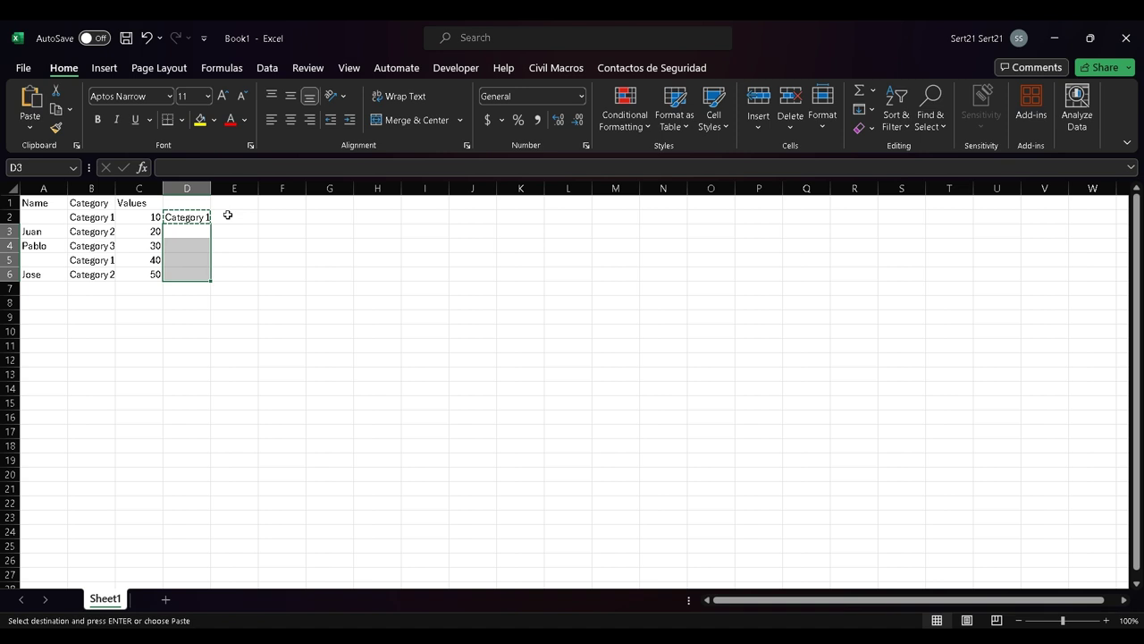
{"action": "key", "text": "ctrl+v"}
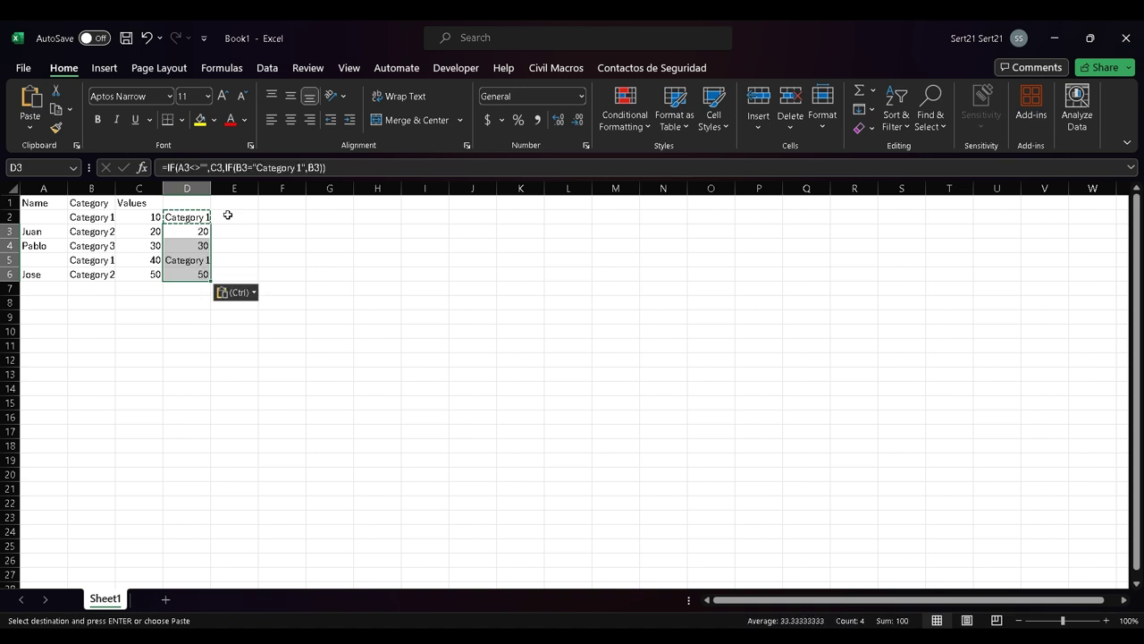
- Start an IFS formula in E2 whose first condition tests that the name is not blank, A2<>""
{"action": "key", "text": "Up"}
{"action": "key", "text": "Right"}
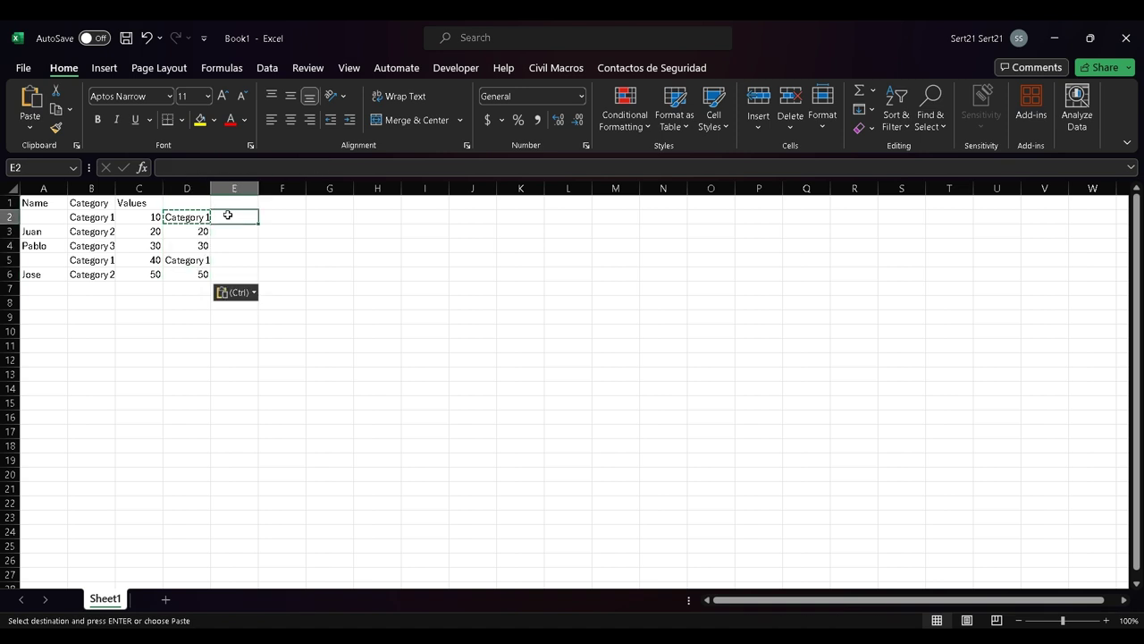
{"action": "type", "text": "=ifs"}
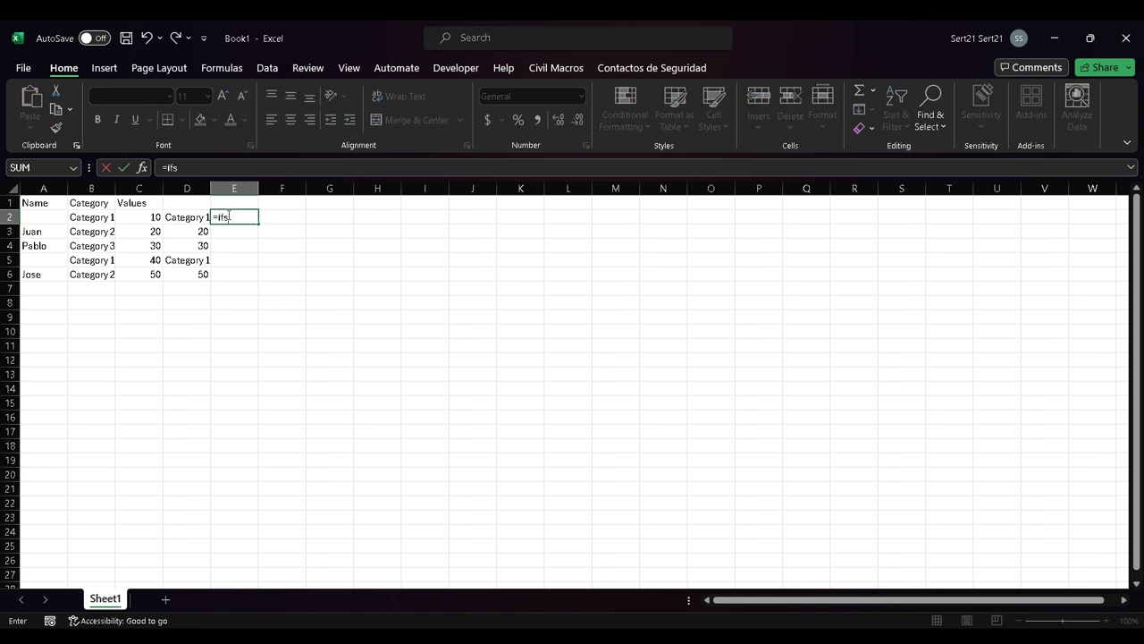
{"action": "type", "text": "()"}
{"action": "left_click", "coordinate": [230, 217]}
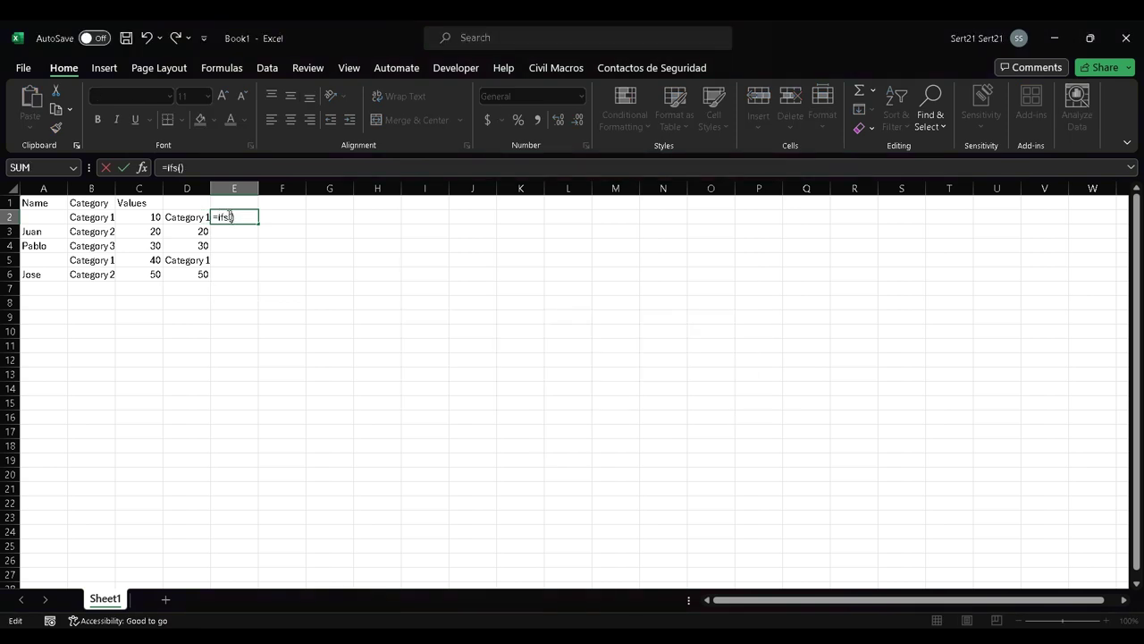
{"action": "key", "text": "F2"}
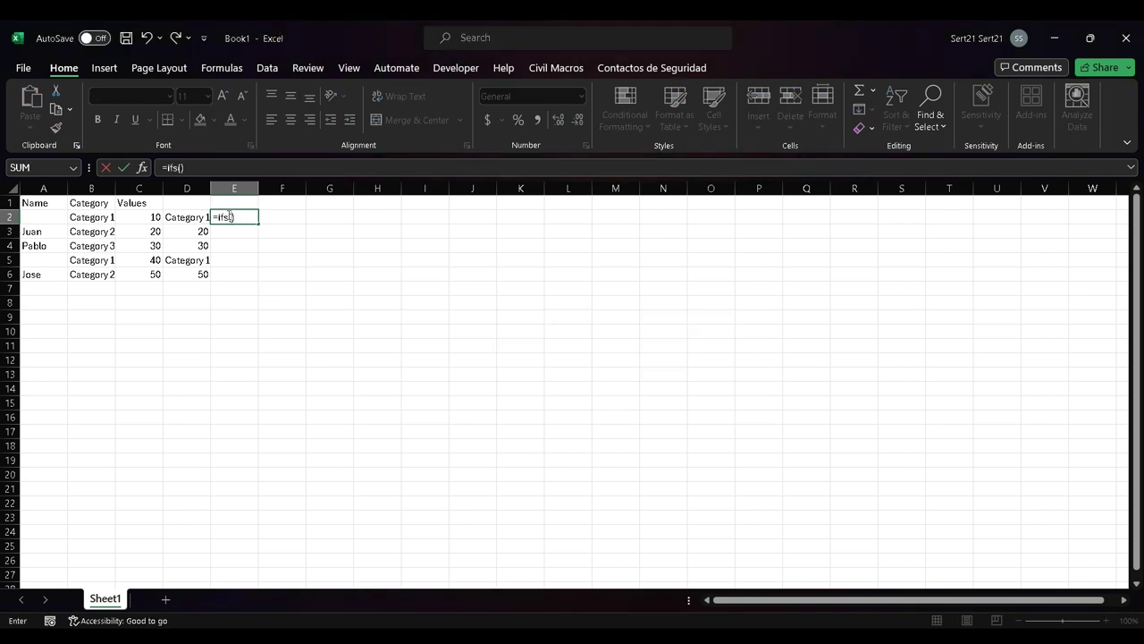
{"action": "key", "text": "Left"}
{"action": "key", "text": "Left"}
{"action": "key", "text": "Left"}
{"action": "key", "text": "Left"}
{"action": "type", "text": "<>\"\""}
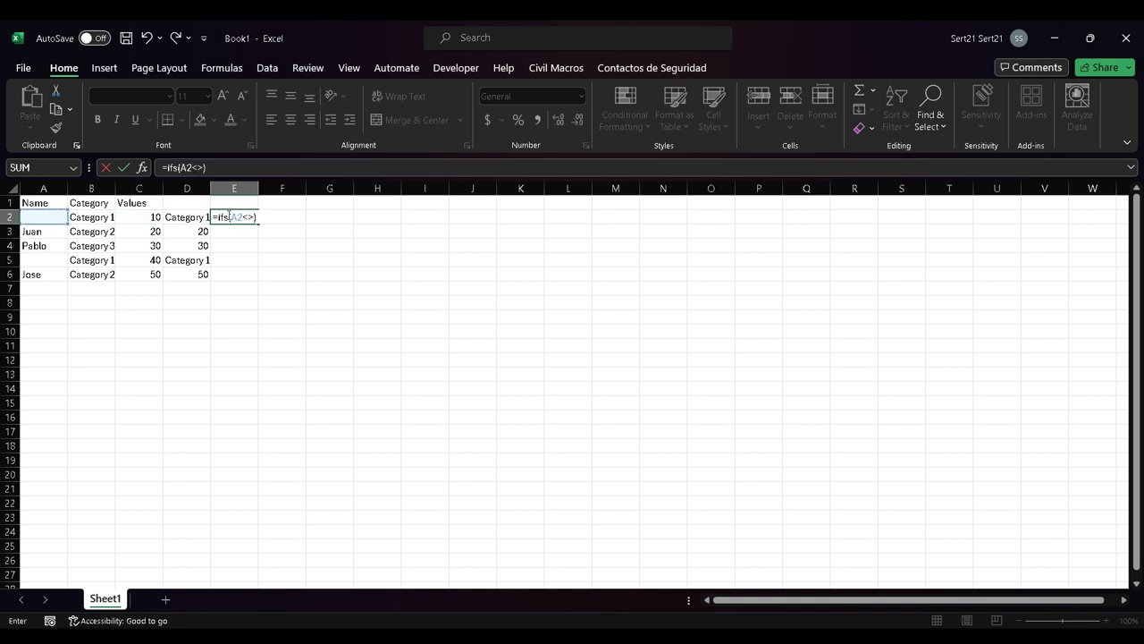
{"action": "key", "text": "Return"}
{"action": "key", "text": "Return"}
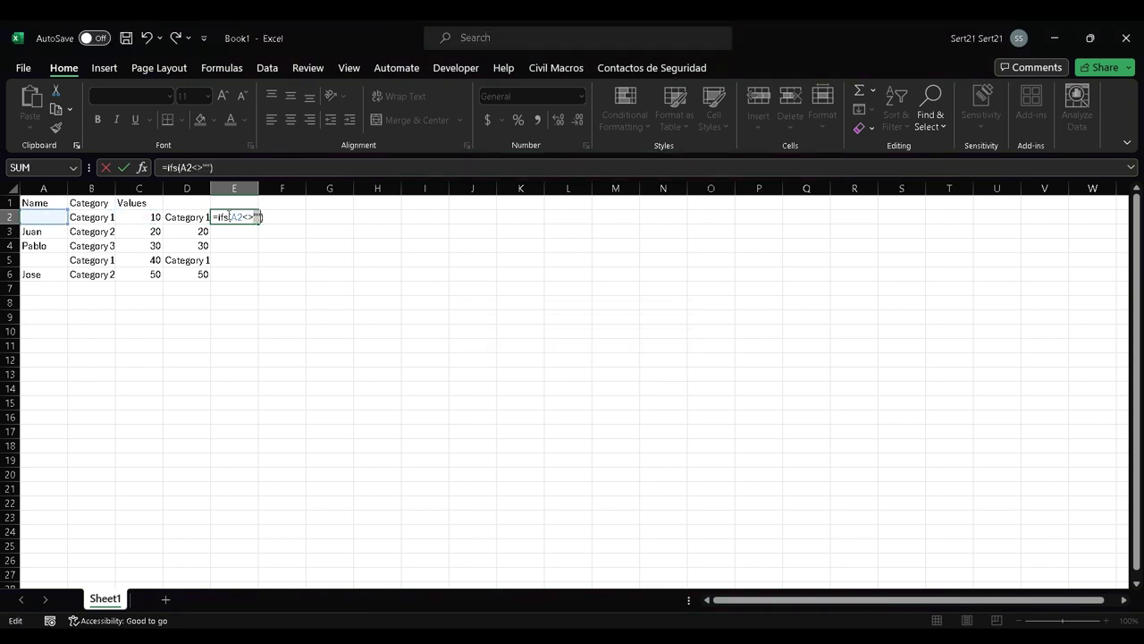
- Add C2 as the result for the first condition of the IFS formula in E2
{"action": "type", "text": ","}
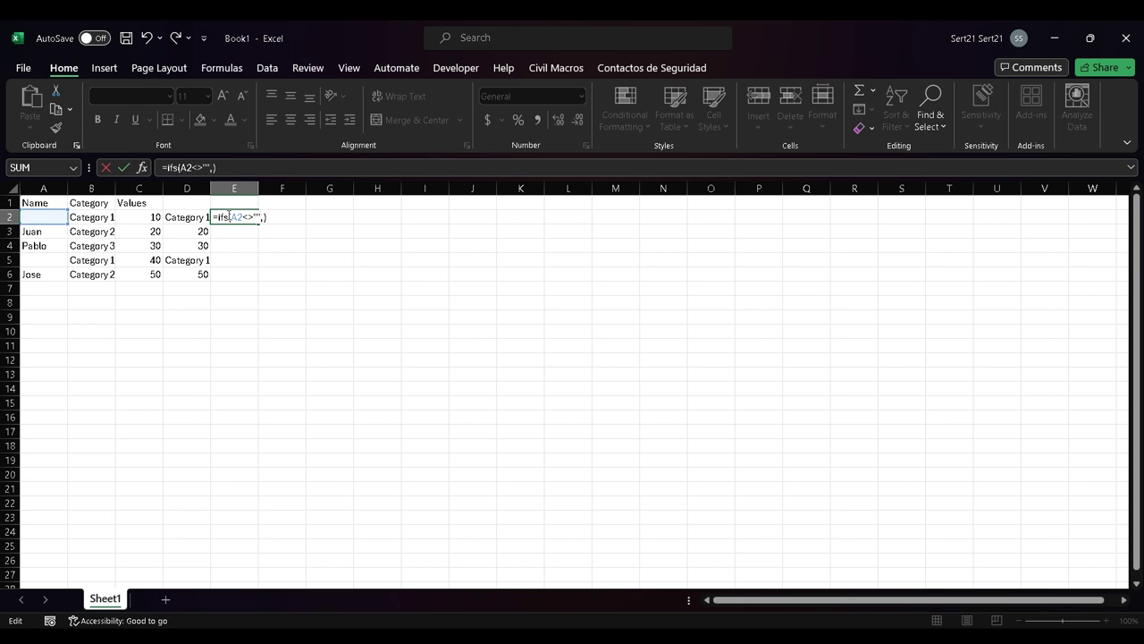
{"action": "key", "text": "F2"}
{"action": "key", "text": "Left"}
{"action": "key", "text": "Left"}
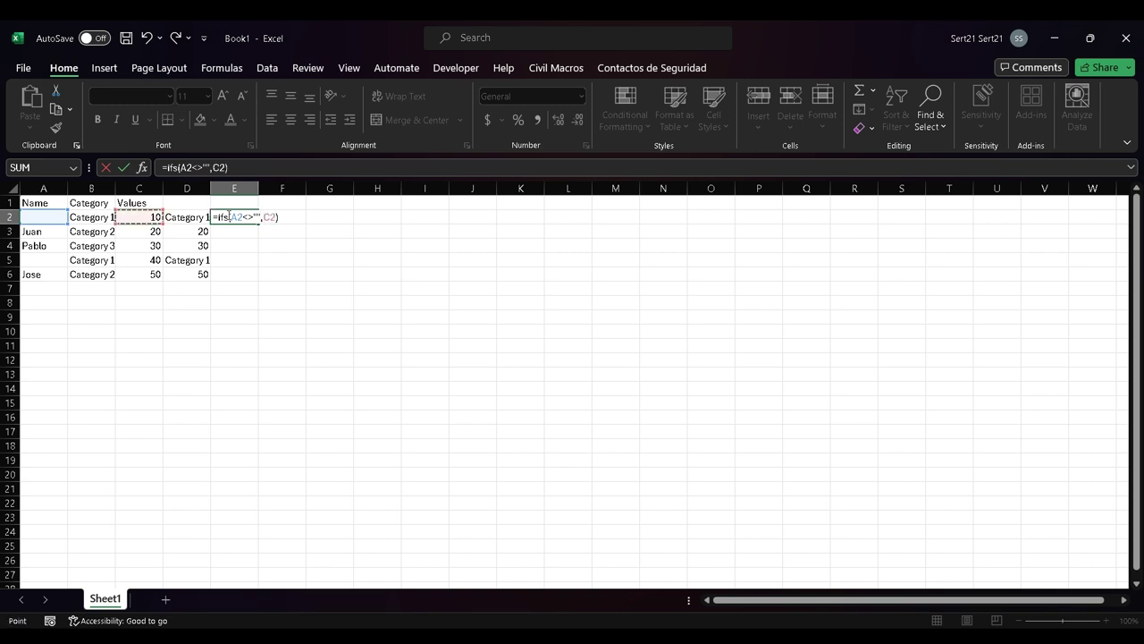
- Add a second condition comparing B2 with an empty text string, B2="", to the E2 formula and try to enter it
{"action": "type", "text": ","}
{"action": "key", "text": "F2"}
{"action": "key", "text": "Left"}
{"action": "key", "text": "Left"}
{"action": "key", "text": "Left"}
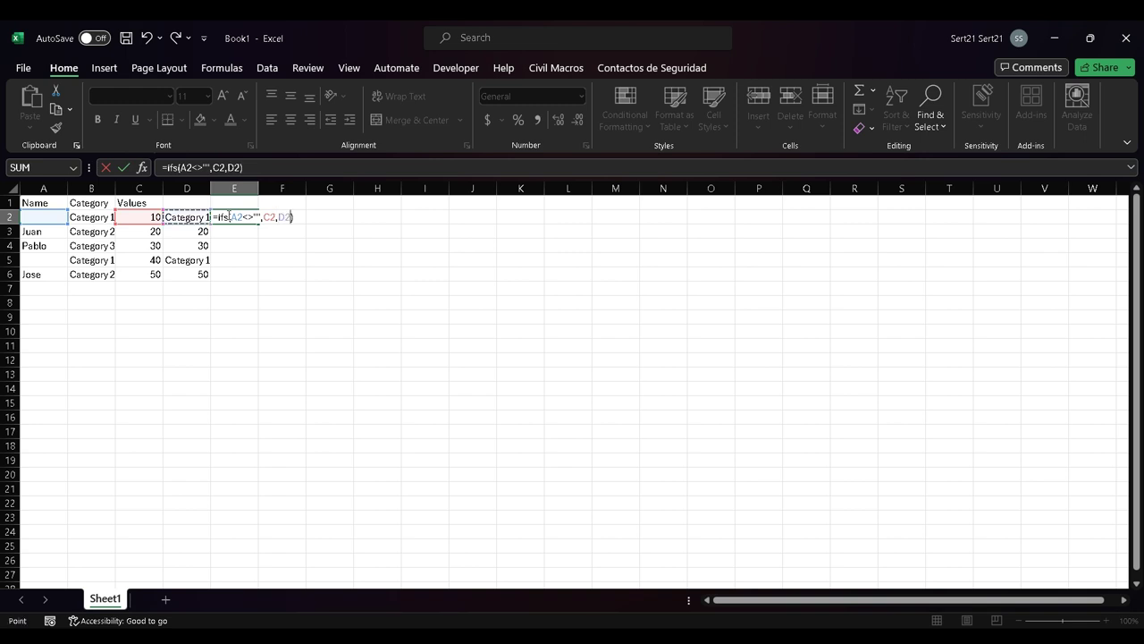
{"action": "type", "text": "=\"\""}
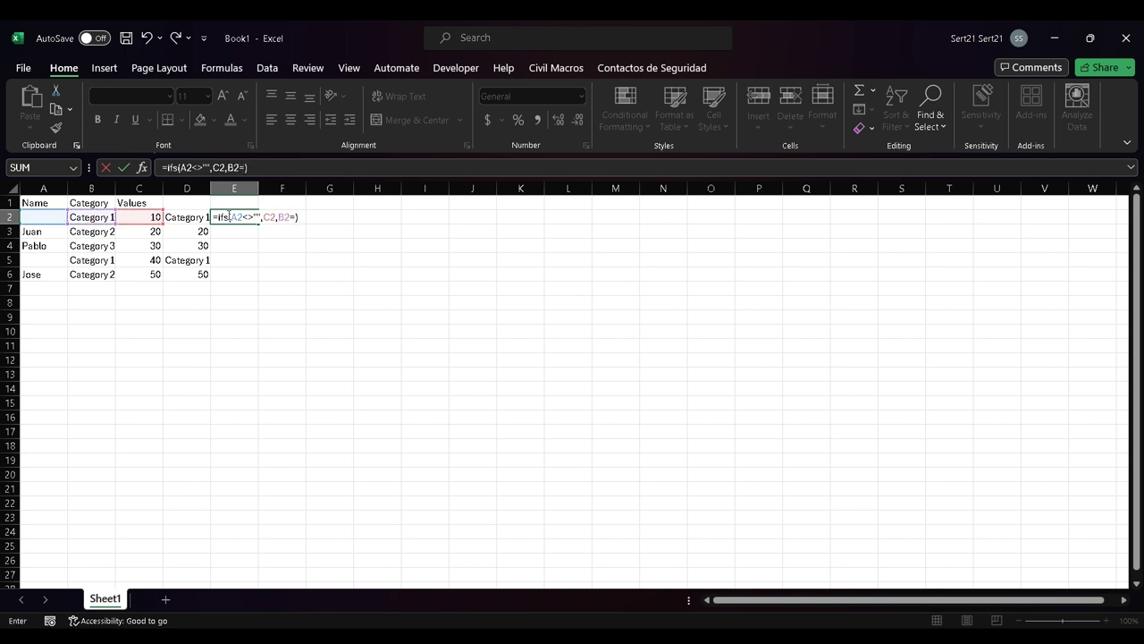
{"action": "key", "text": "Return"}
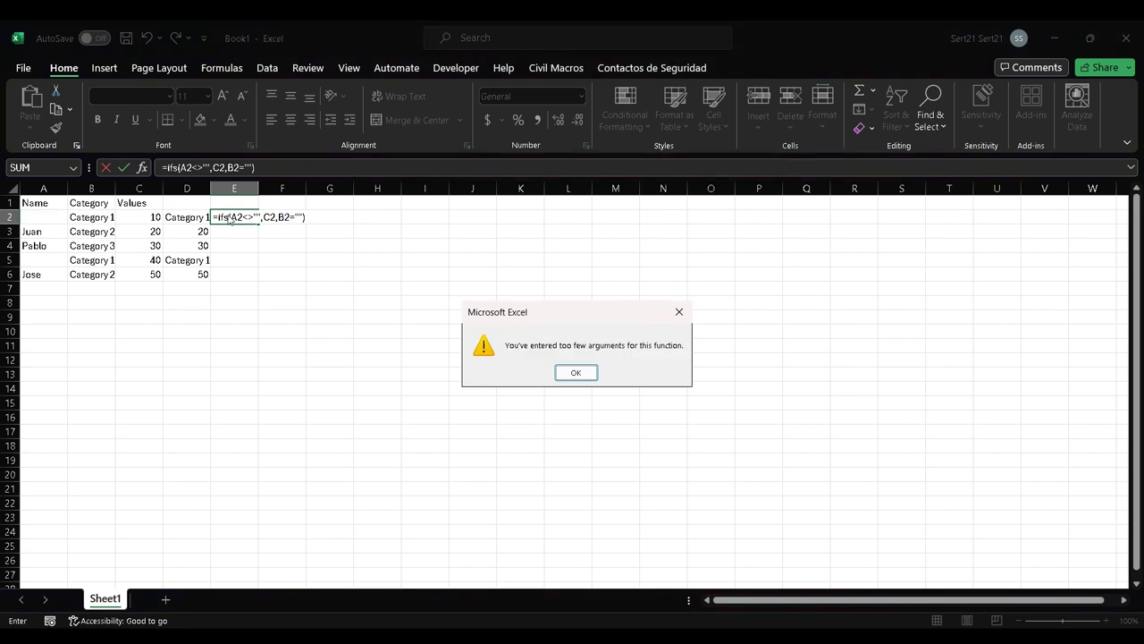
{"action": "key", "text": "Return"}
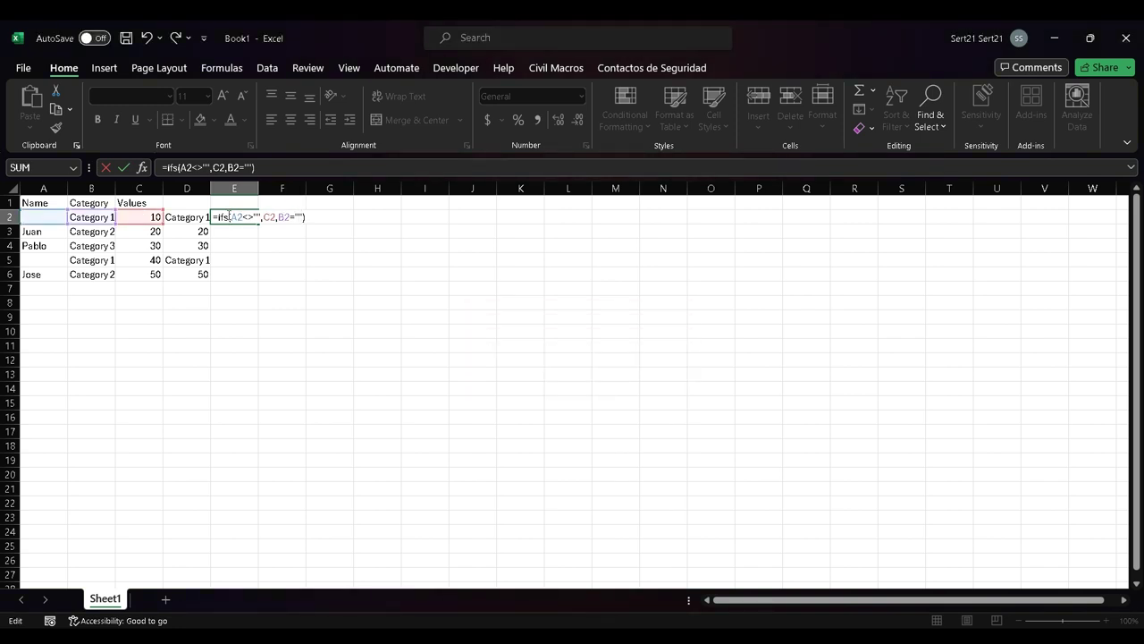
- Complete the second condition as B2="Category 1" with B2 as its result, and enter the IFS formula in E2
{"action": "type", "text": "Category 1\","}
{"action": "key", "text": "F2"}
{"action": "key", "text": "Left"}
{"action": "key", "text": "Left"}
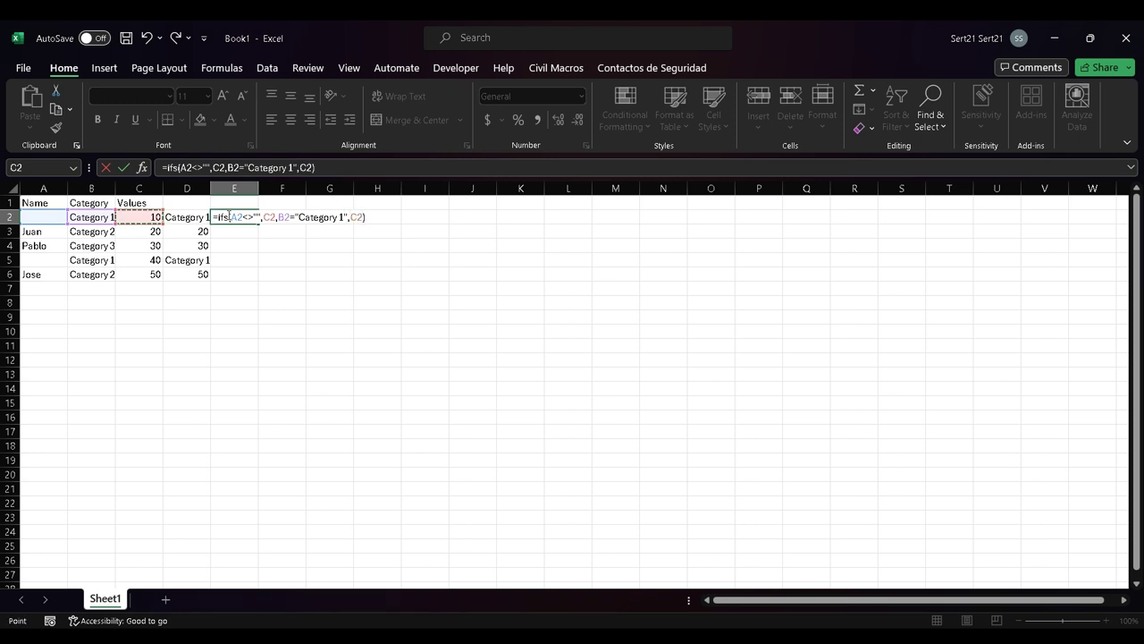
{"action": "key", "text": "Left"}
{"action": "key", "text": "Return"}
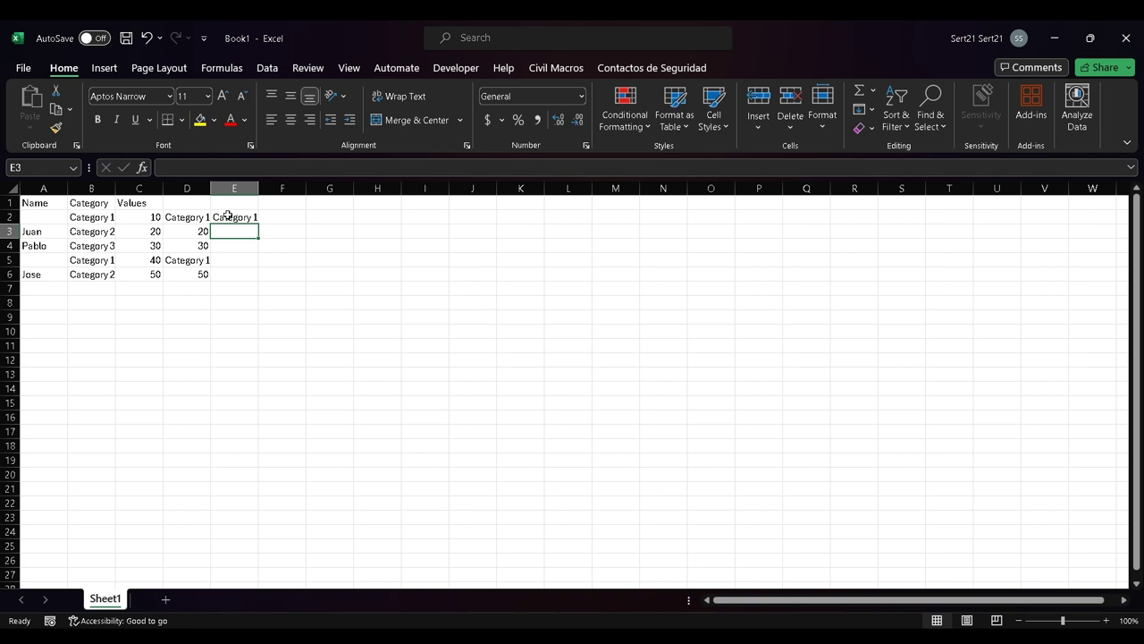
- Fill the IFS formula from E2 down through E6
{"action": "left_click", "coordinate": [228, 216]}
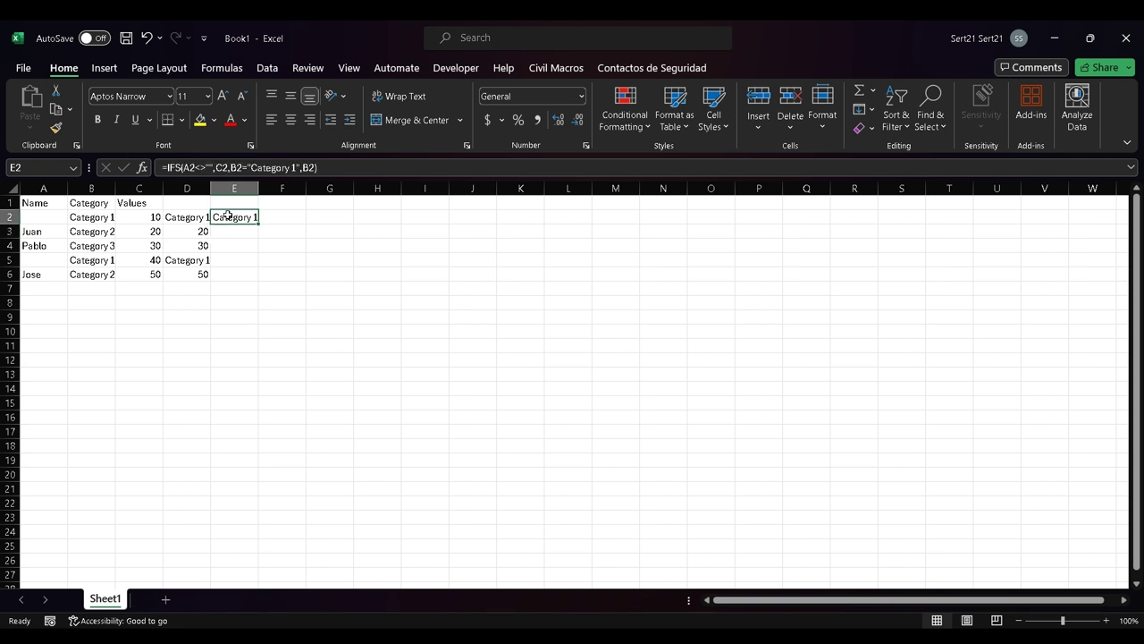
{"action": "double_click", "coordinate": [258, 223]}
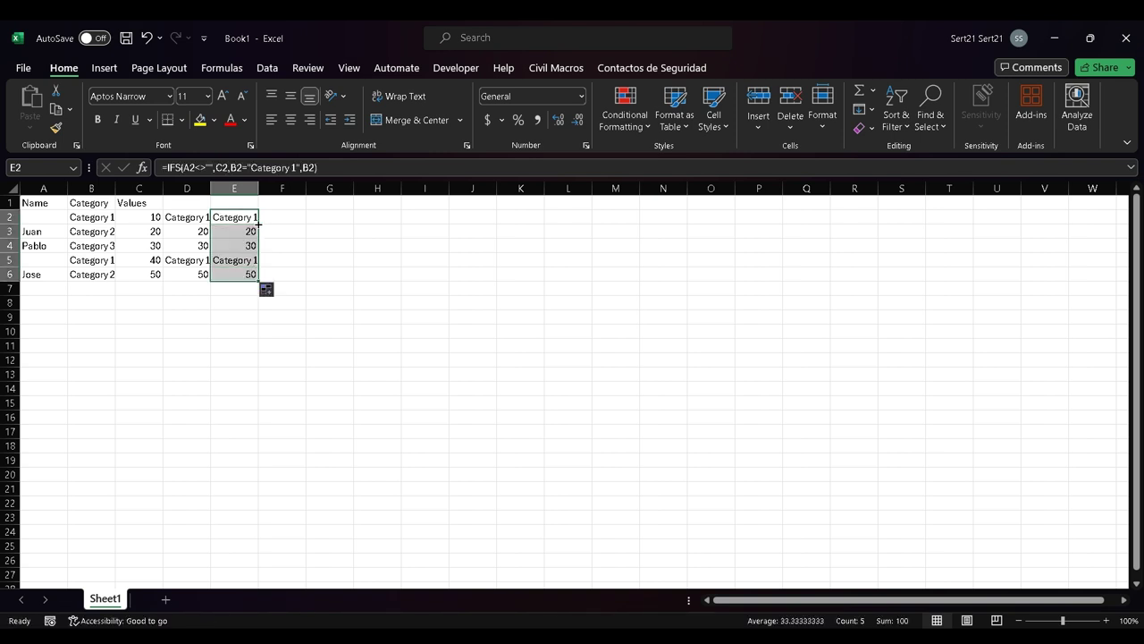